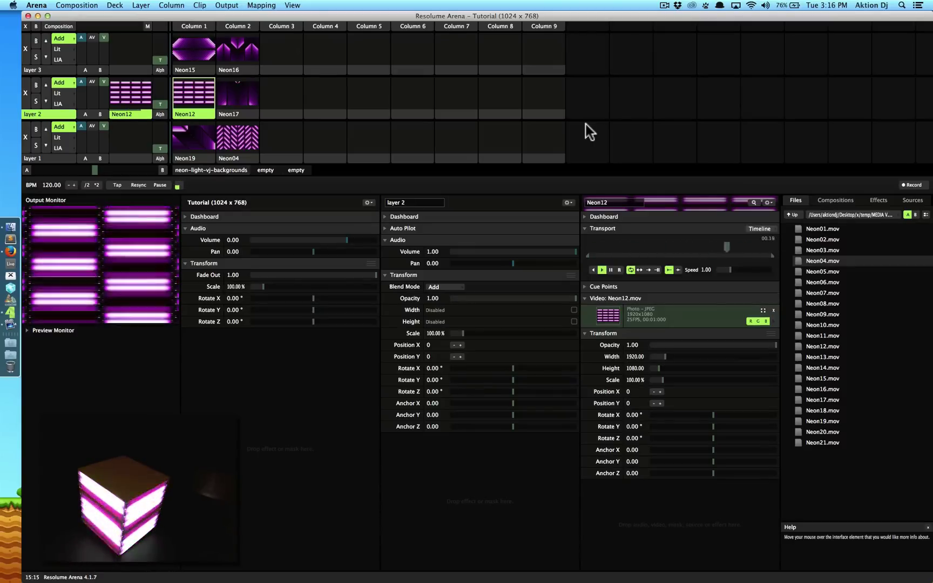
Open the advanced screen setup and show the output transformation of Screen 1.
{"action": "left_click", "coordinate": [225, 6]}
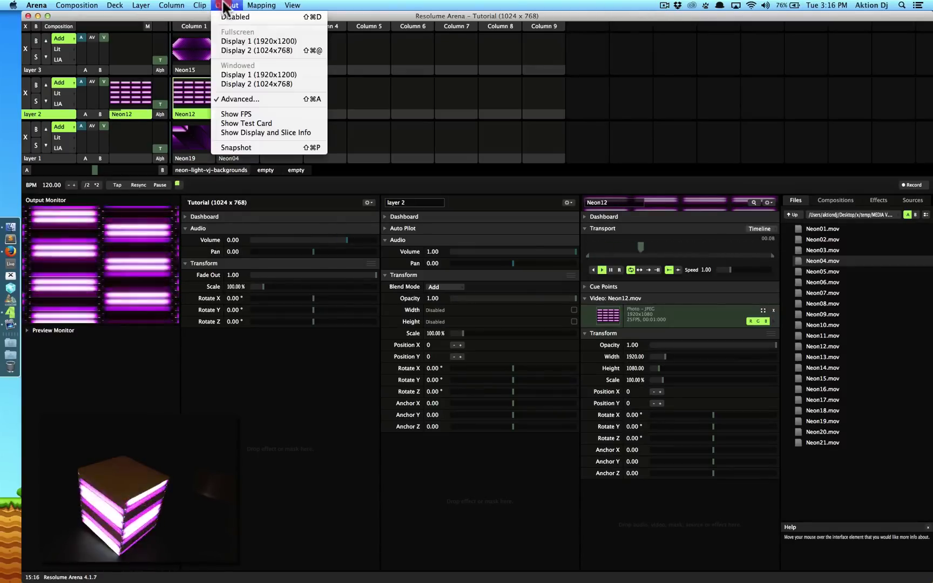
{"action": "left_click", "coordinate": [243, 99]}
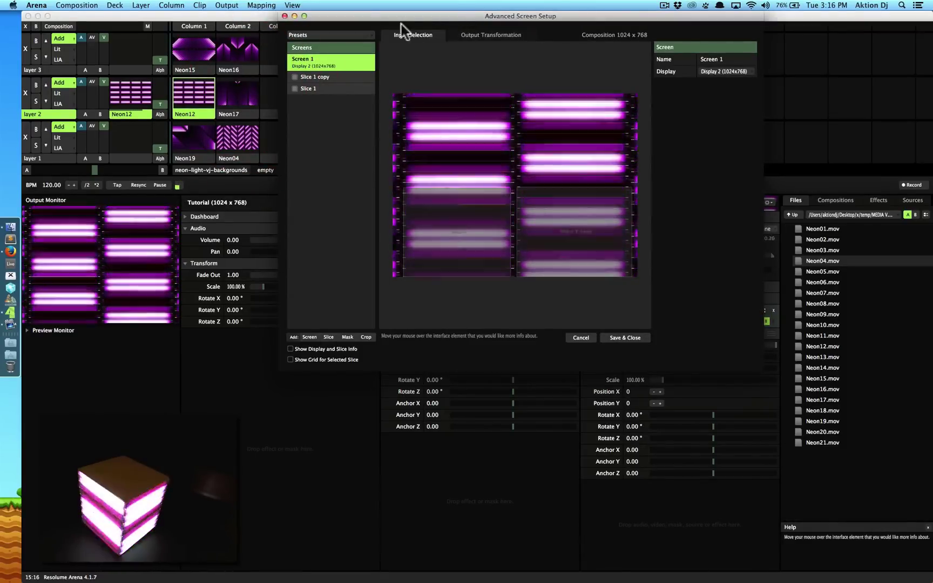
{"action": "left_click_drag", "start_coordinate": [372, 16], "coordinate": [350, 49]}
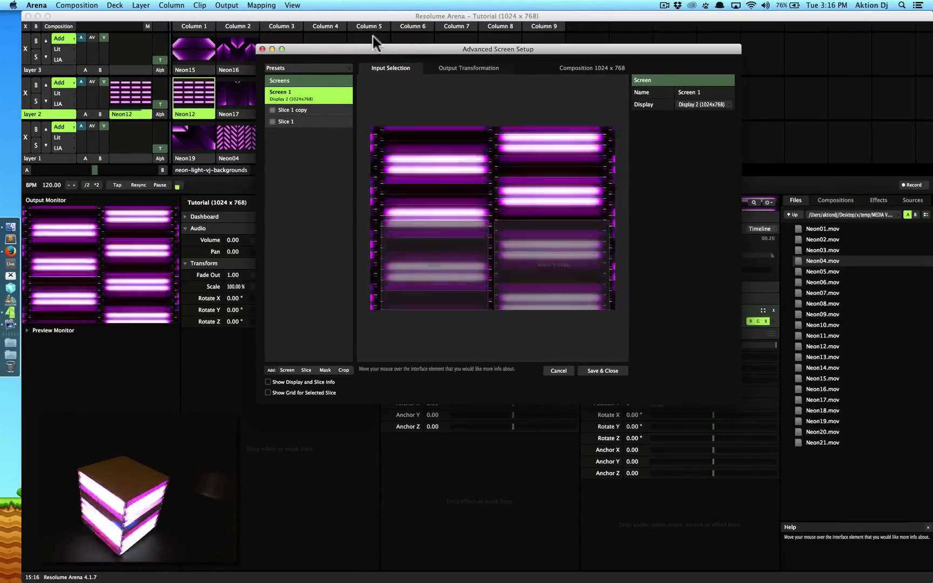
{"action": "left_click_drag", "start_coordinate": [374, 49], "coordinate": [370, 15]}
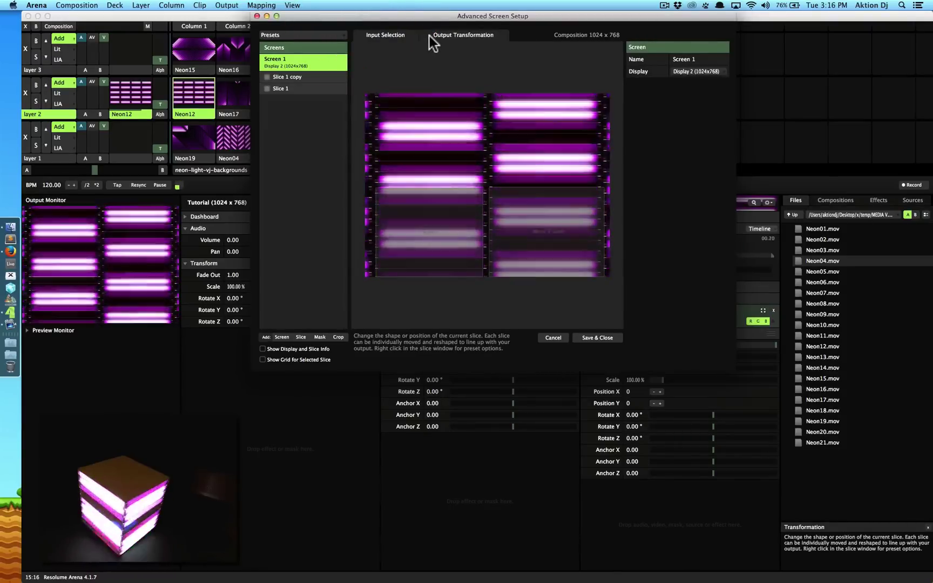
{"action": "left_click", "coordinate": [429, 36]}
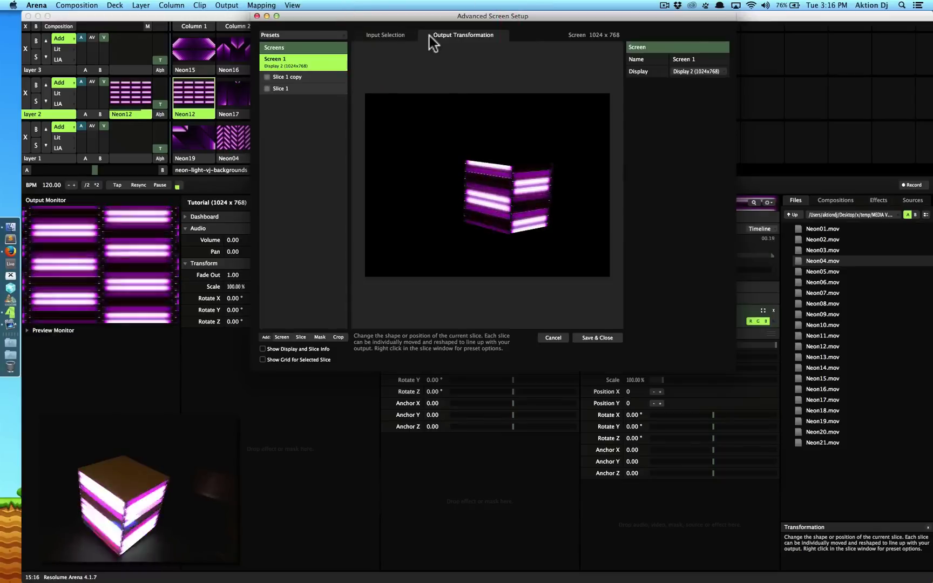
Rename the slice 'Slice 1 copy' on the cube's right face as 'right'.
{"action": "left_click", "coordinate": [531, 188]}
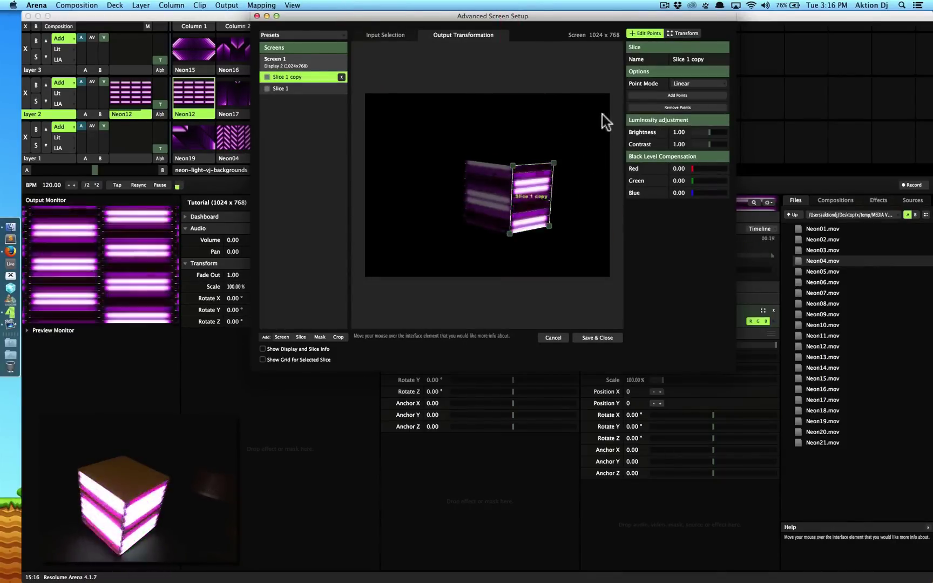
{"action": "left_click", "coordinate": [696, 59]}
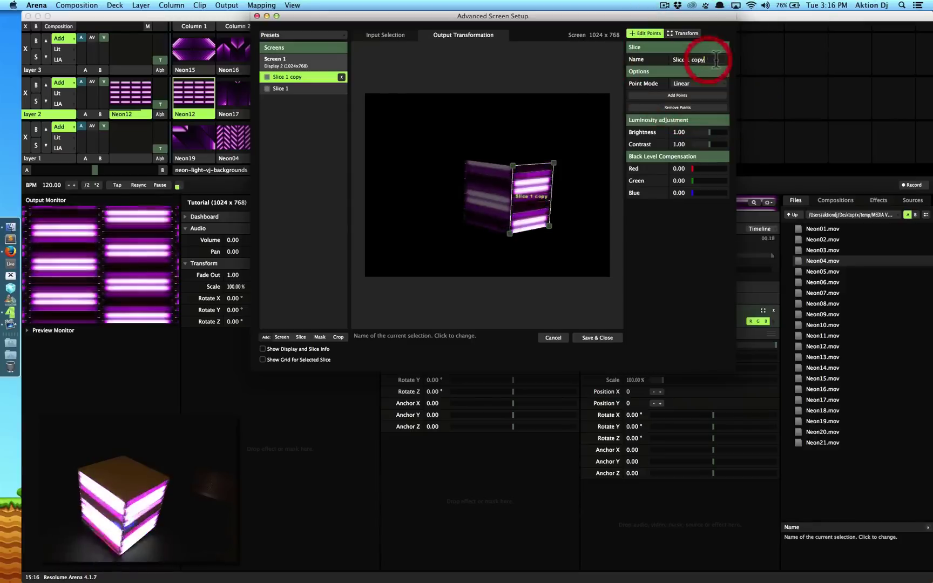
{"action": "left_click", "coordinate": [660, 57]}
{"action": "type", "text": "right"}
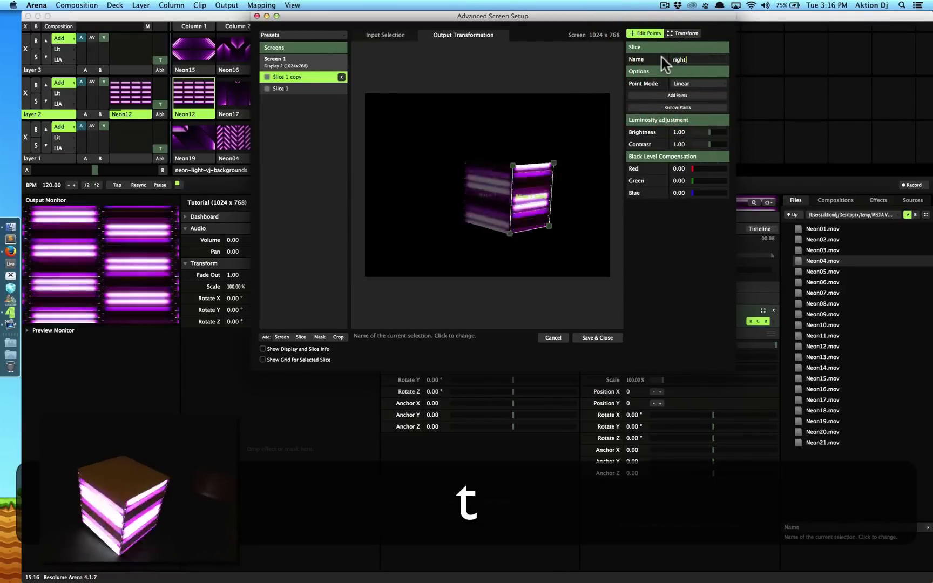
{"action": "key", "text": "Return"}
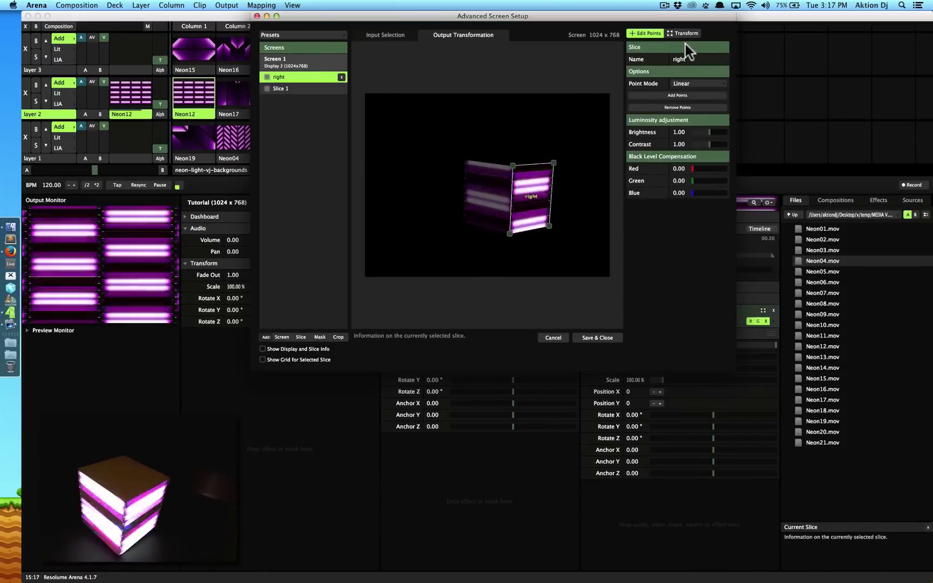
Set the point mode of the 'right' slice to Bezier.
{"action": "left_click", "coordinate": [688, 83]}
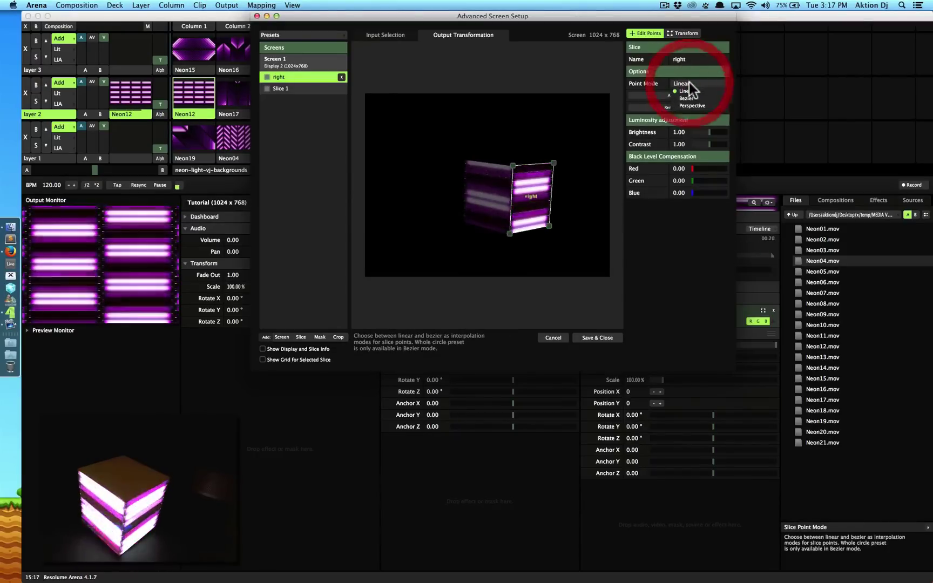
{"action": "left_click", "coordinate": [696, 84]}
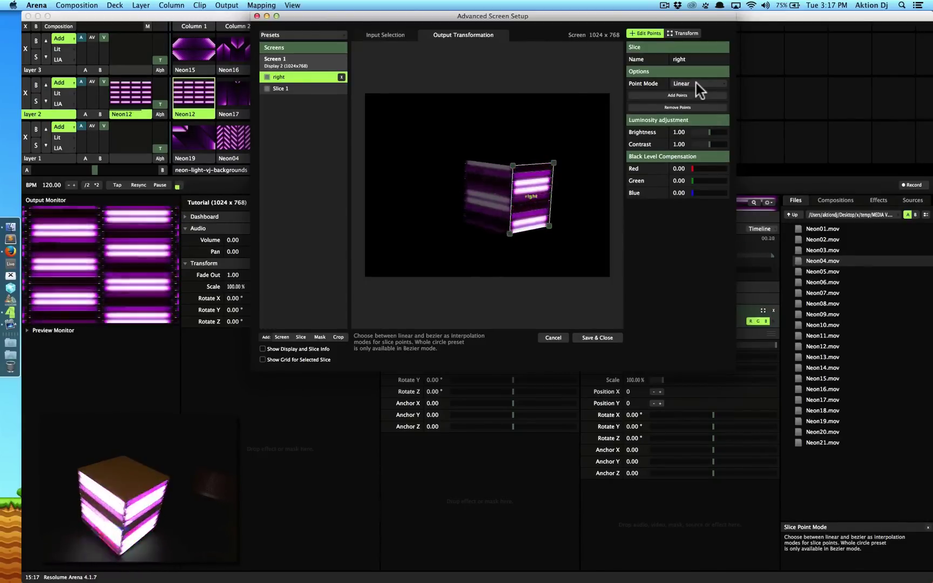
{"action": "left_click", "coordinate": [696, 82]}
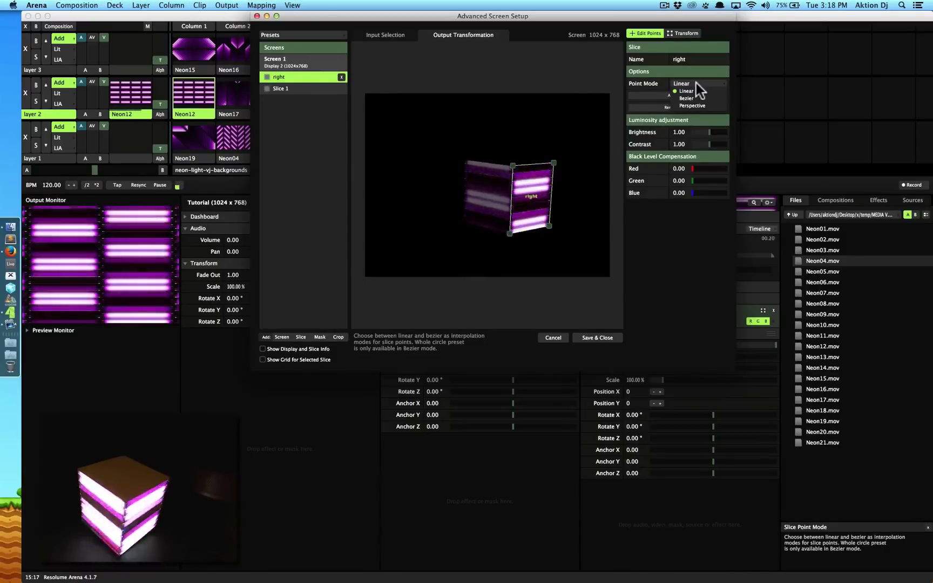
{"action": "left_click", "coordinate": [695, 92]}
{"action": "left_click", "coordinate": [693, 96]}
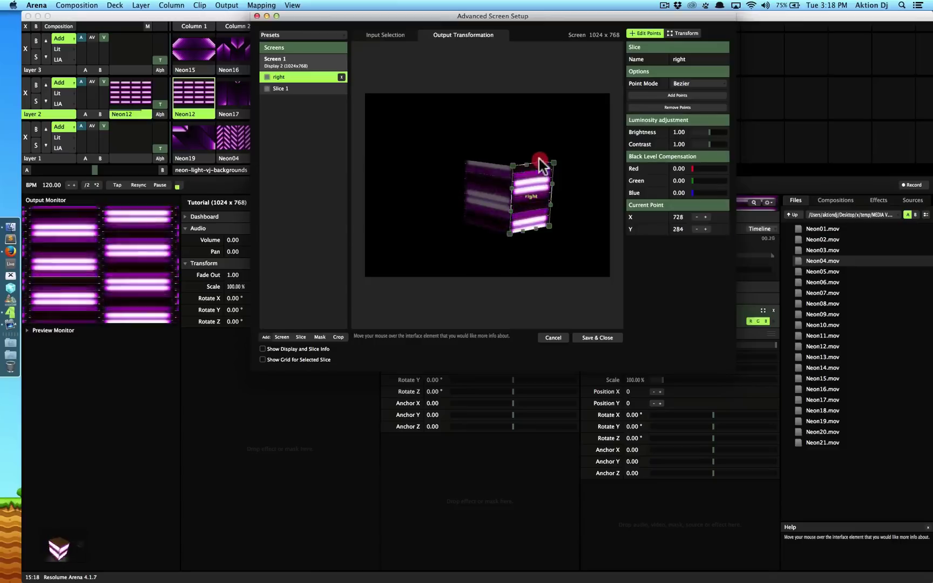
Bulge the 'right' slice's upper edge up to handles at about Y 240 and its lower edge down to about Y 657.
{"action": "left_click", "coordinate": [532, 159]}
{"action": "left_click_drag", "start_coordinate": [531, 158], "coordinate": [538, 156]}
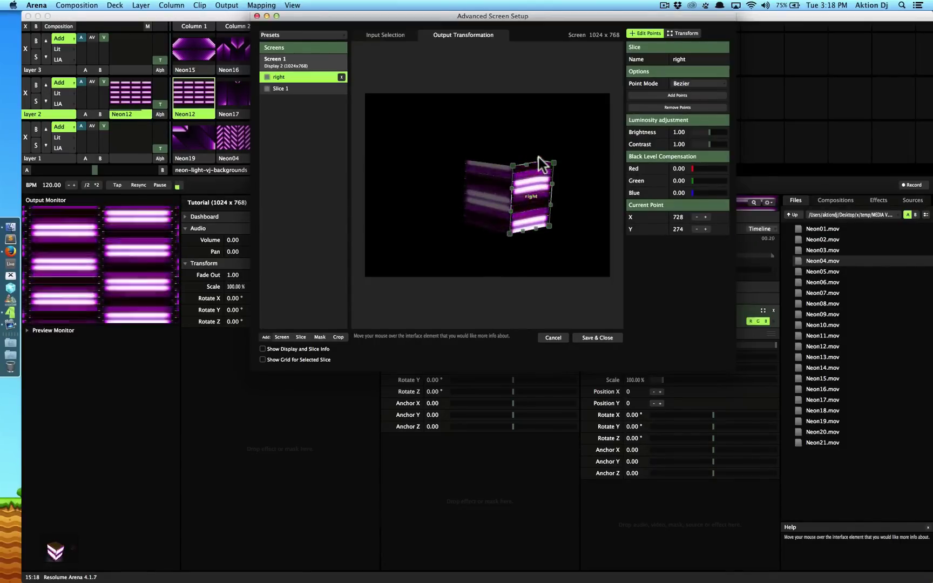
{"action": "left_click_drag", "start_coordinate": [538, 156], "coordinate": [536, 150]}
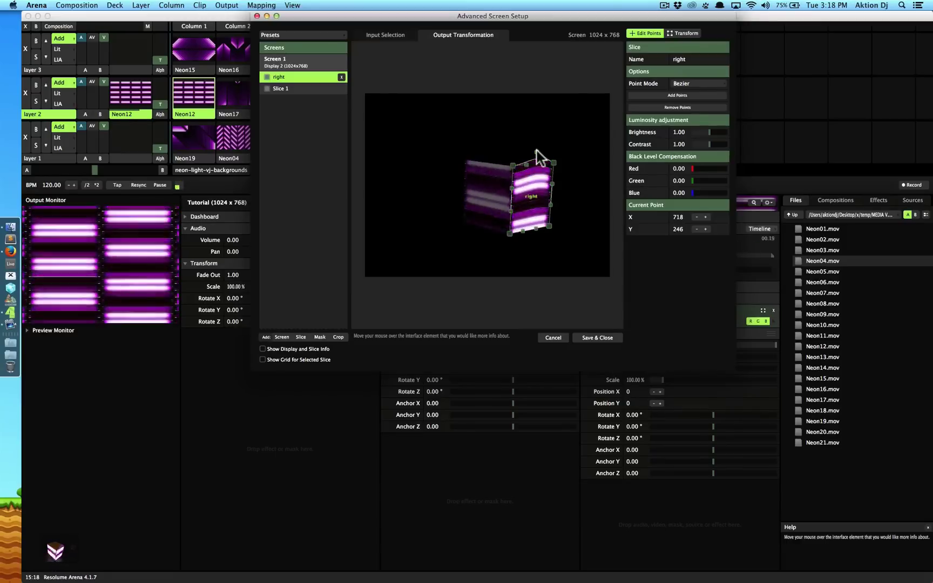
{"action": "left_click", "coordinate": [536, 151]}
{"action": "left_click_drag", "start_coordinate": [526, 163], "coordinate": [523, 151]}
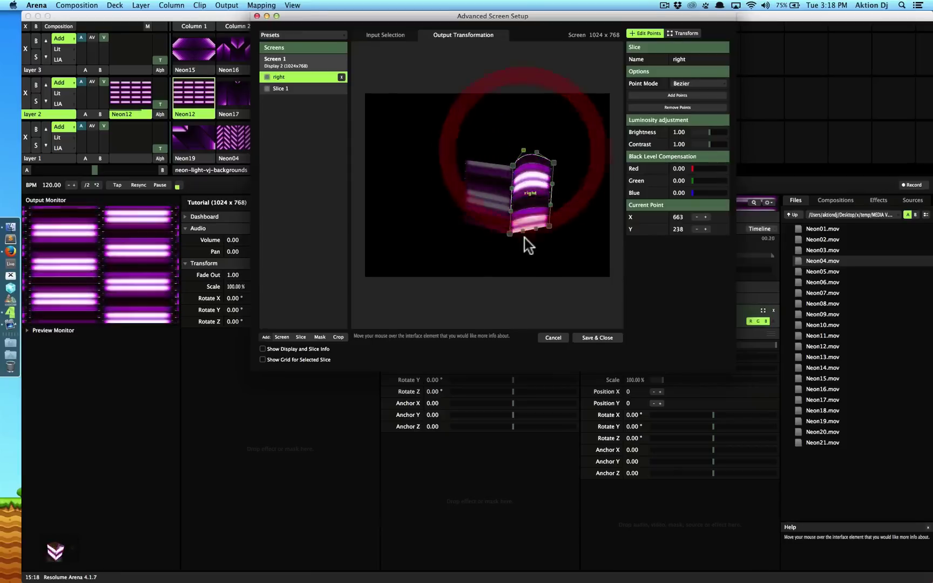
{"action": "left_click_drag", "start_coordinate": [522, 232], "coordinate": [525, 251]}
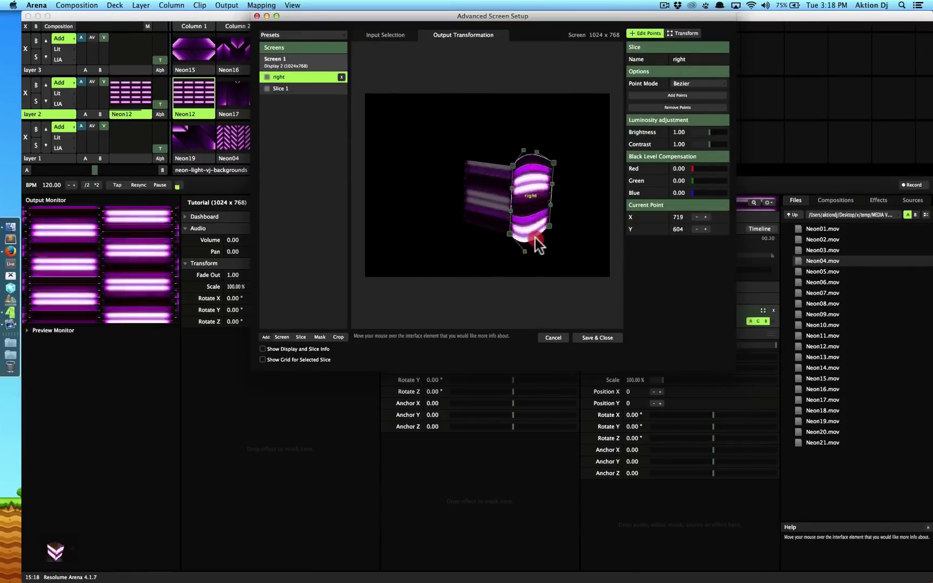
{"action": "left_click_drag", "start_coordinate": [541, 248], "coordinate": [547, 250]}
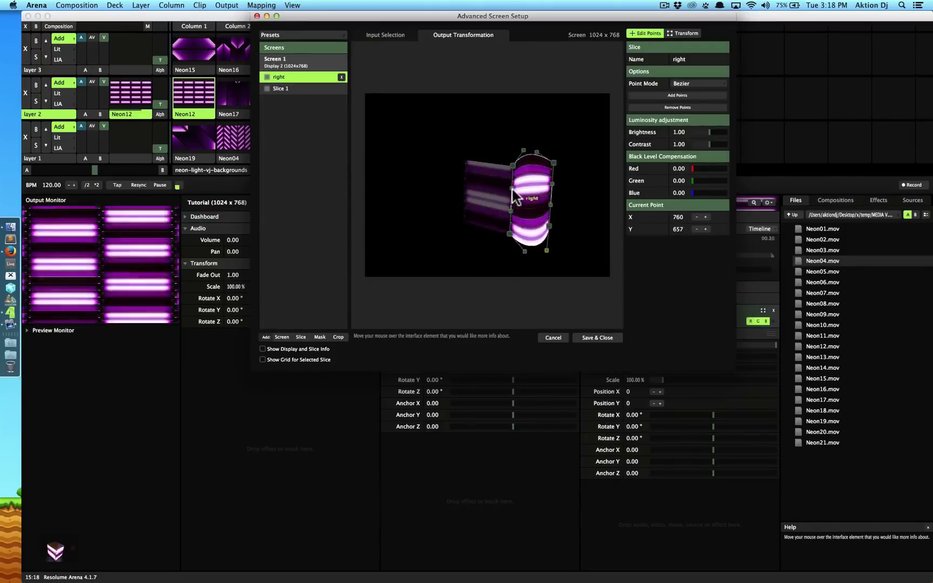
Bulge the 'right' slice's sides outward, pulling the Bezier handles to about X 509 and X 858, and adjust its lower-right corner.
{"action": "mouse_move", "coordinate": [493, 192]}
{"action": "left_mouse_down"}
{"action": "mouse_move", "coordinate": [488, 211]}
{"action": "mouse_move", "coordinate": [487, 187]}
{"action": "left_mouse_up"}
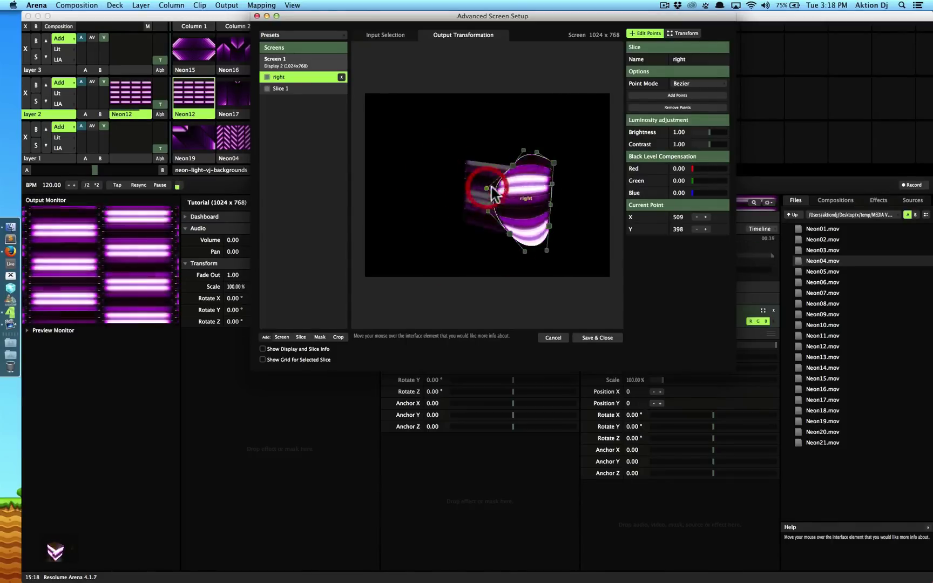
{"action": "left_click_drag", "start_coordinate": [550, 183], "coordinate": [571, 192]}
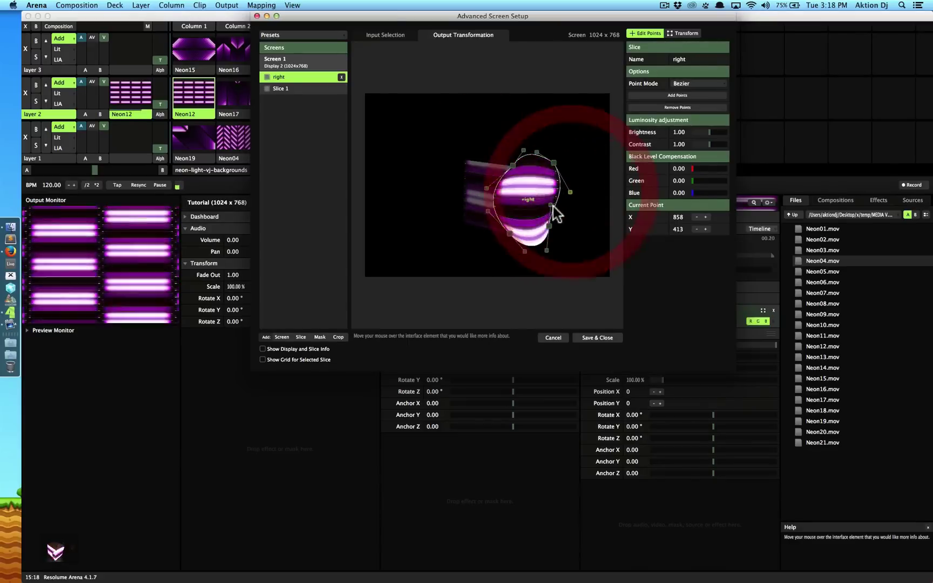
{"action": "left_click", "coordinate": [571, 208]}
{"action": "left_click_drag", "start_coordinate": [552, 226], "coordinate": [555, 232]}
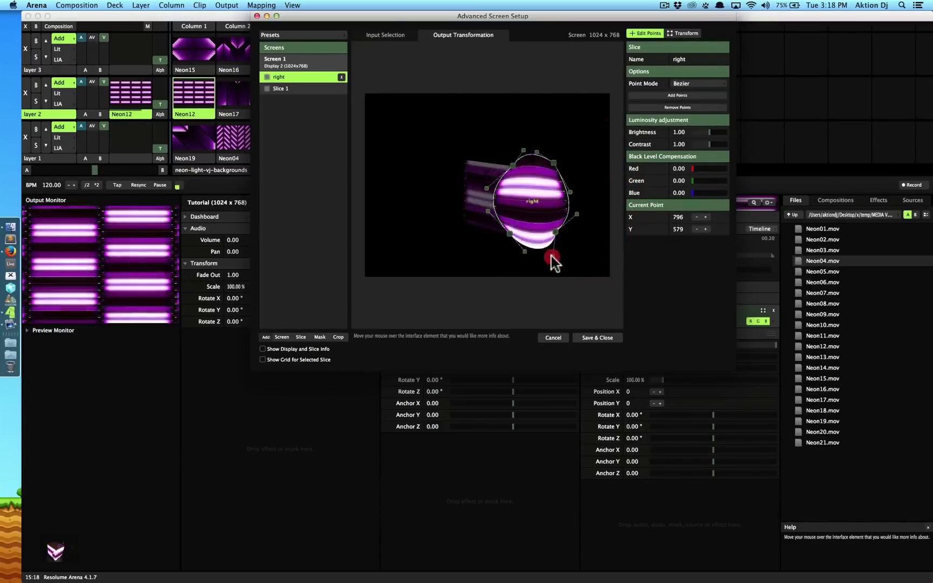
Refine the 'right' slice into a near-circle by adjusting its Bezier handles and placing its upper corners at about (586, 307) and (818, 315).
{"action": "left_click", "coordinate": [539, 246]}
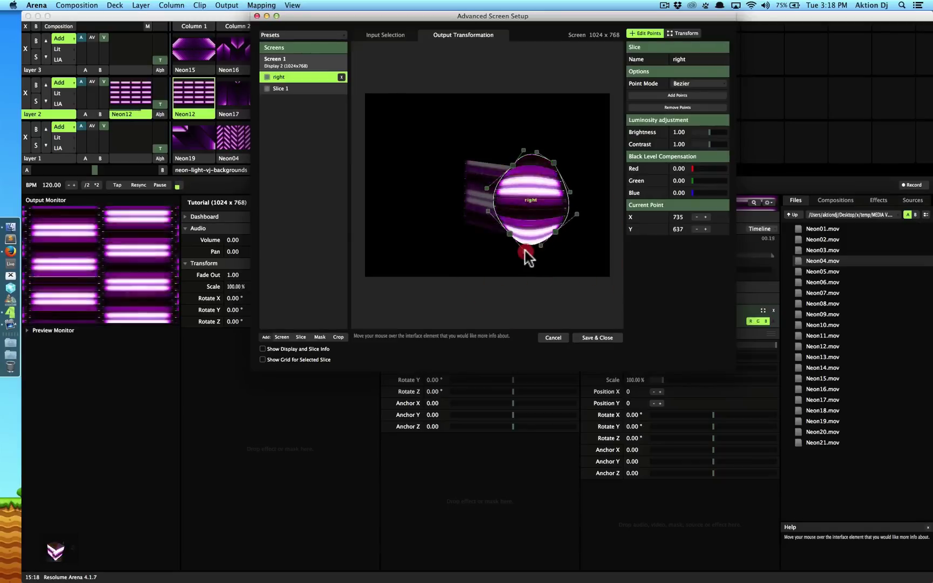
{"action": "left_click_drag", "start_coordinate": [525, 251], "coordinate": [525, 247]}
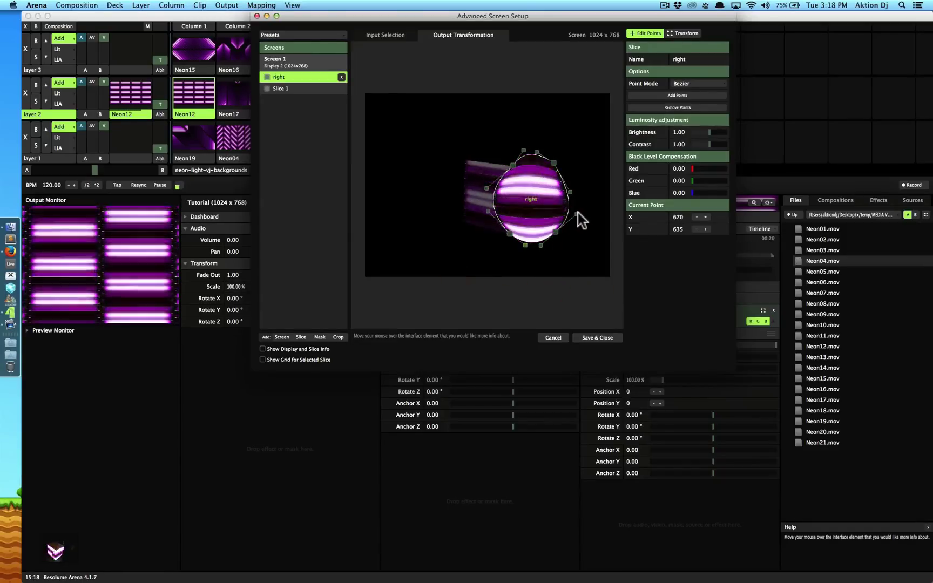
{"action": "left_click", "coordinate": [571, 191]}
{"action": "left_click_drag", "start_coordinate": [571, 192], "coordinate": [574, 192]}
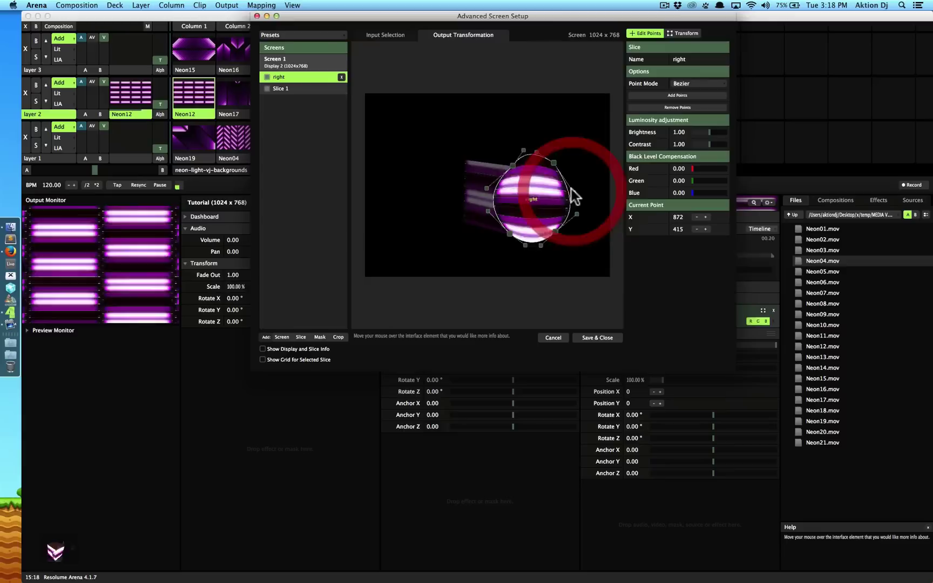
{"action": "left_click", "coordinate": [523, 151]}
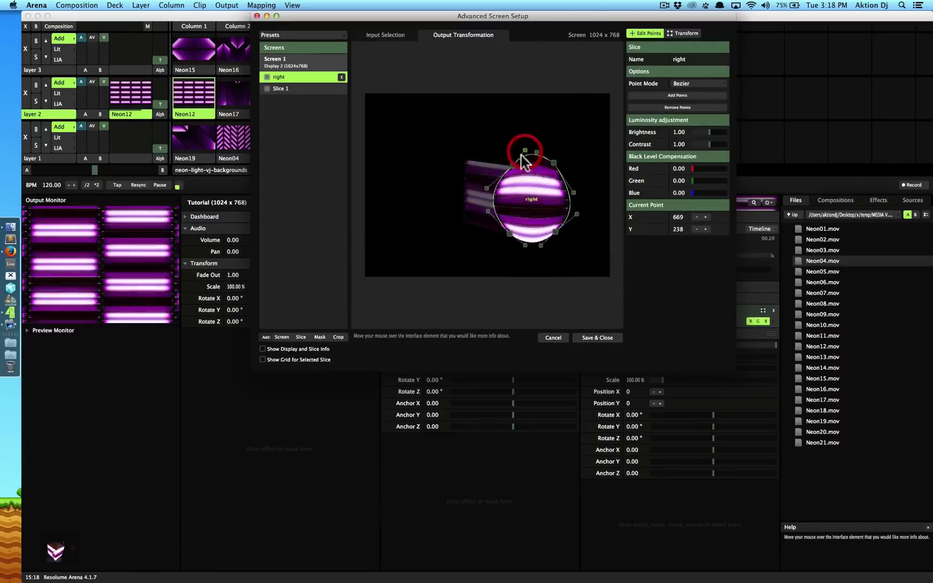
{"action": "left_click_drag", "start_coordinate": [514, 164], "coordinate": [561, 169]}
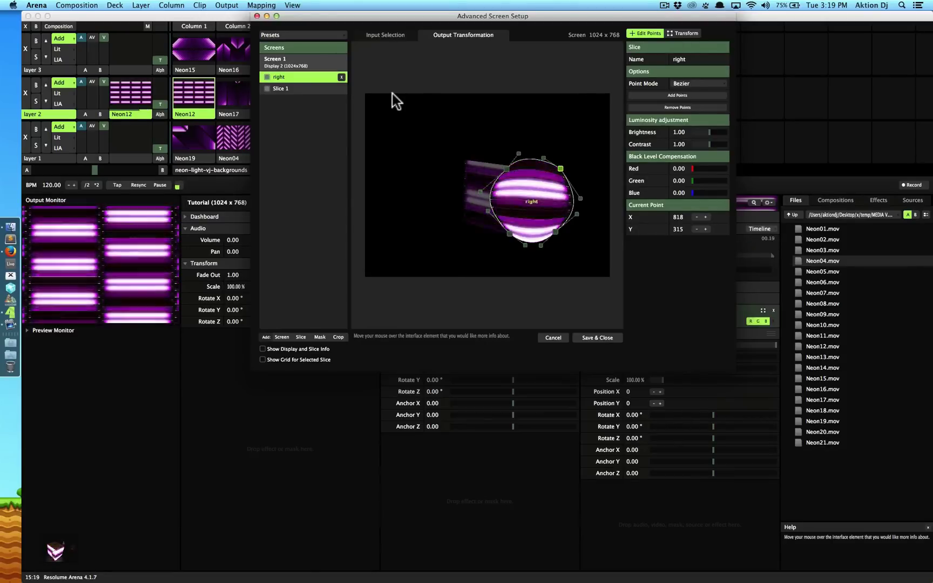
{"action": "left_click", "coordinate": [525, 150]}
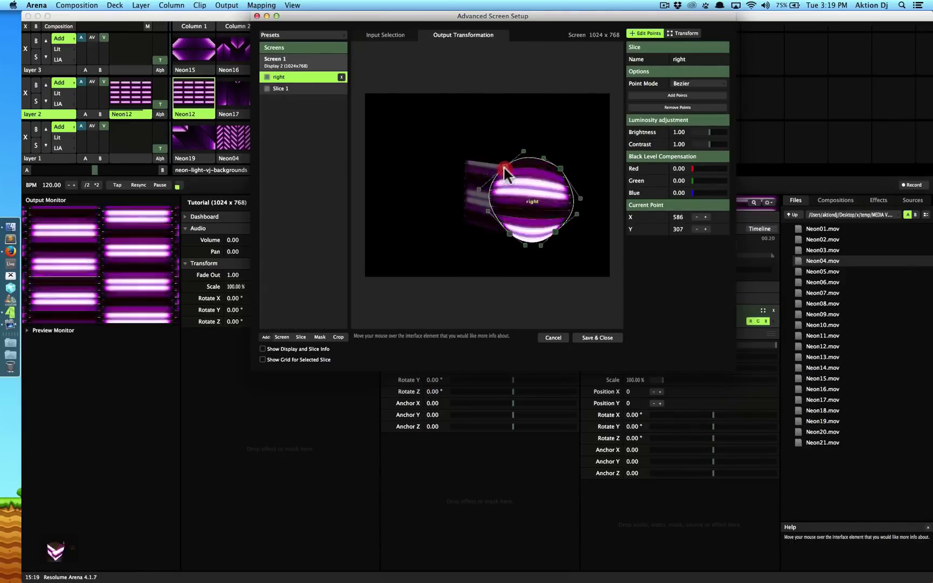
{"action": "left_click", "coordinate": [503, 165]}
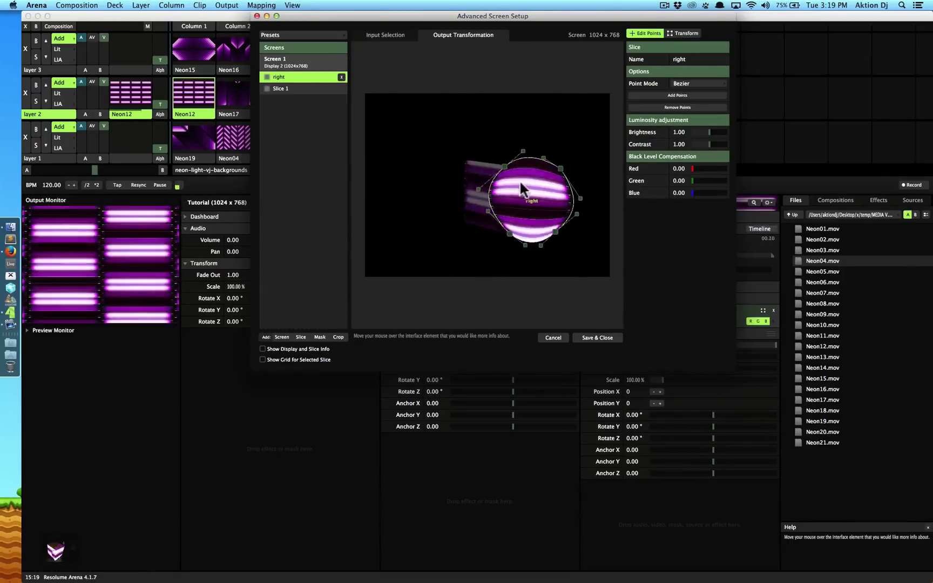
Replace the 'right' slice and Slice 1 on Screen 1 with one new full-screen slice.
{"action": "left_click", "coordinate": [342, 77]}
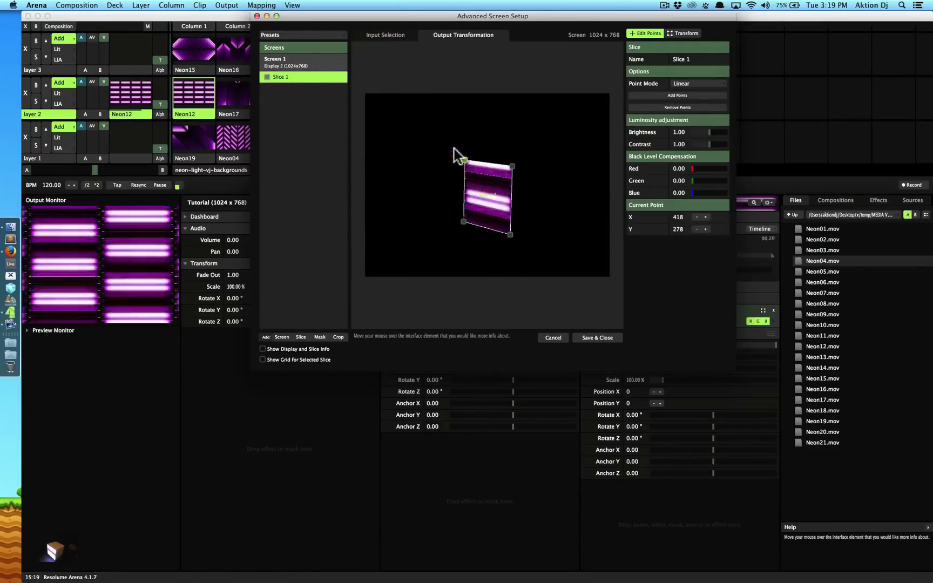
{"action": "left_click", "coordinate": [301, 337]}
{"action": "left_click", "coordinate": [318, 90]}
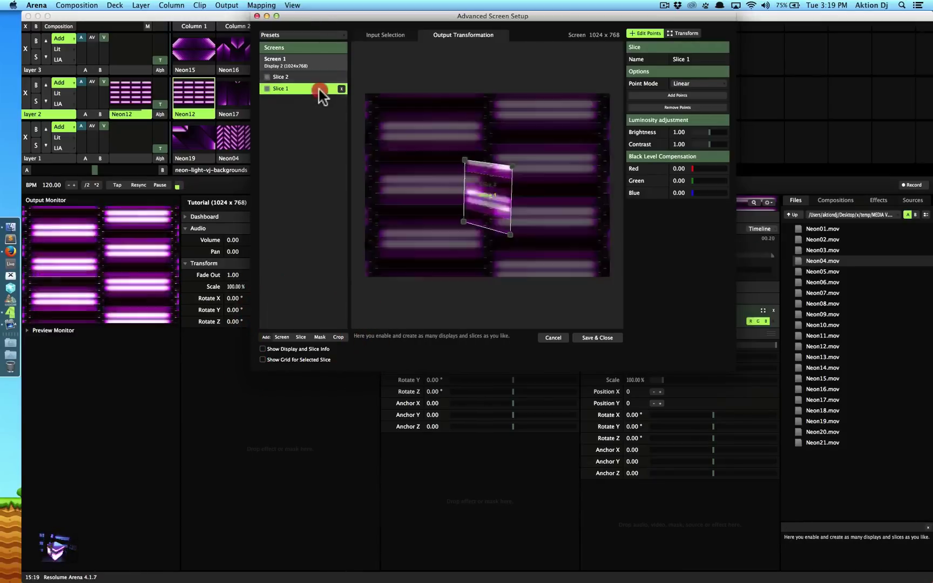
{"action": "left_click", "coordinate": [342, 88]}
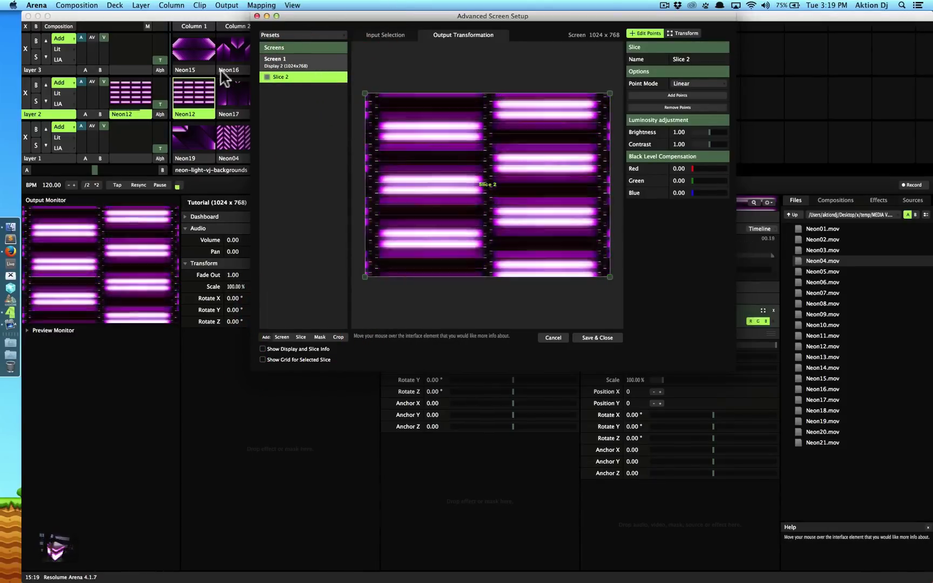
Play the Neon16 clip on layer 3 and add more linear edit points to the new slice's output shape.
{"action": "left_click", "coordinate": [233, 50]}
{"action": "left_click", "coordinate": [476, 143]}
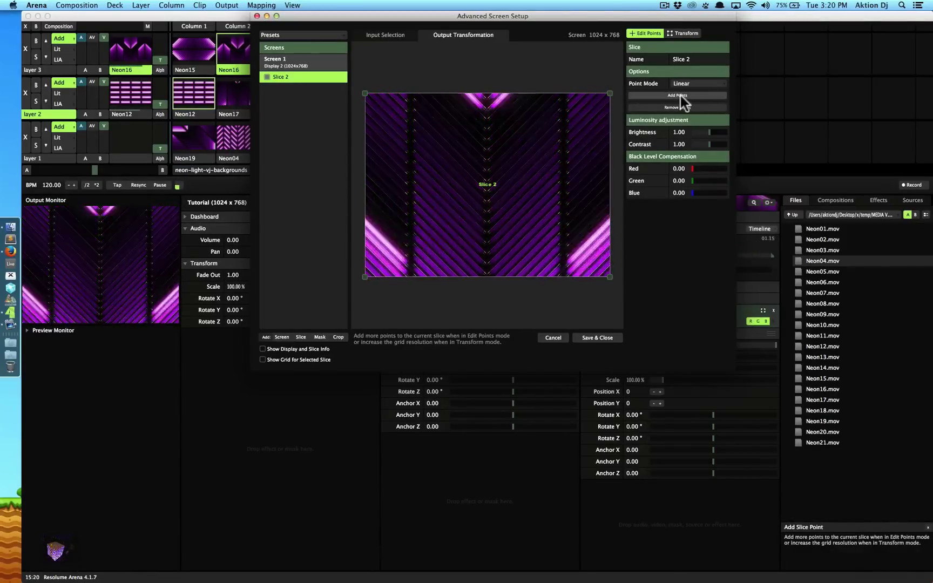
{"action": "left_click", "coordinate": [385, 35]}
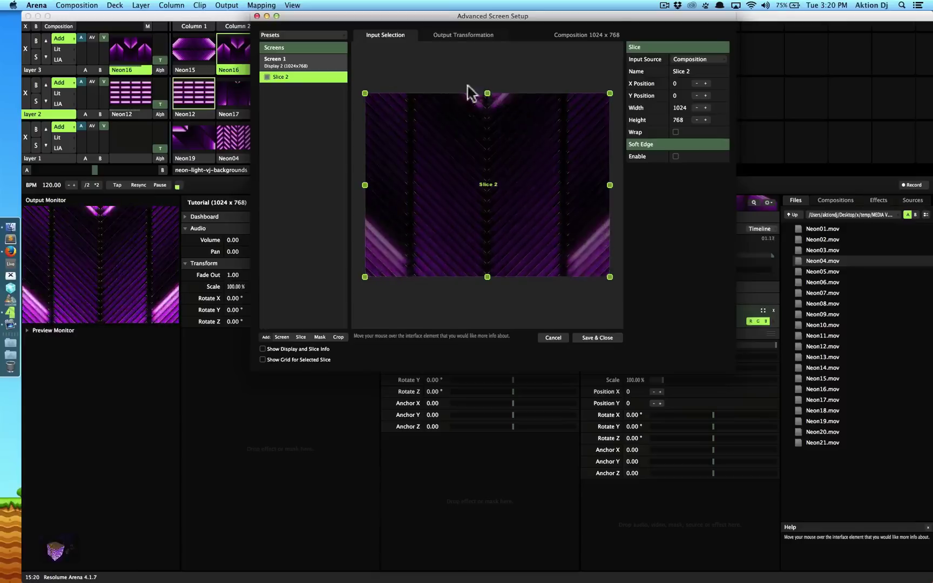
{"action": "left_click", "coordinate": [460, 35]}
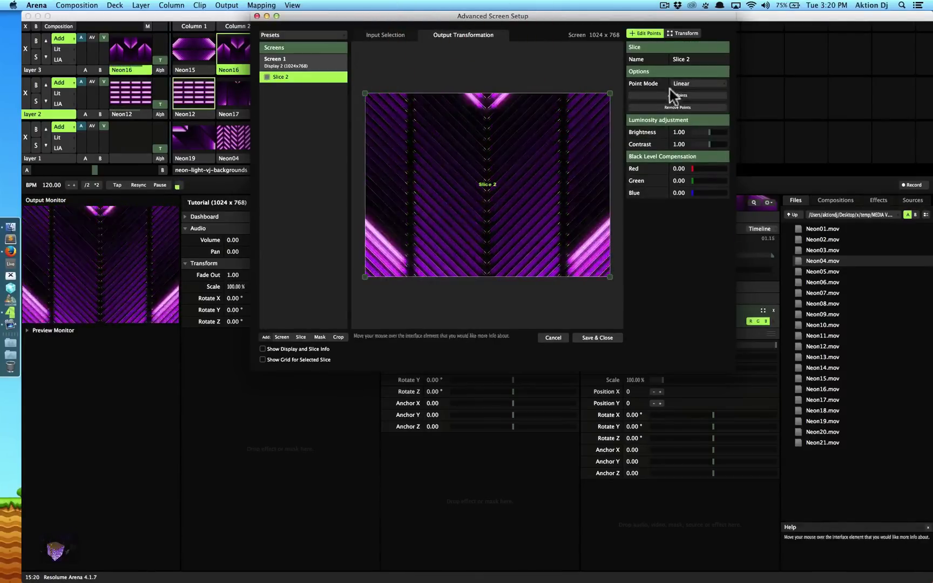
{"action": "left_click", "coordinate": [688, 95]}
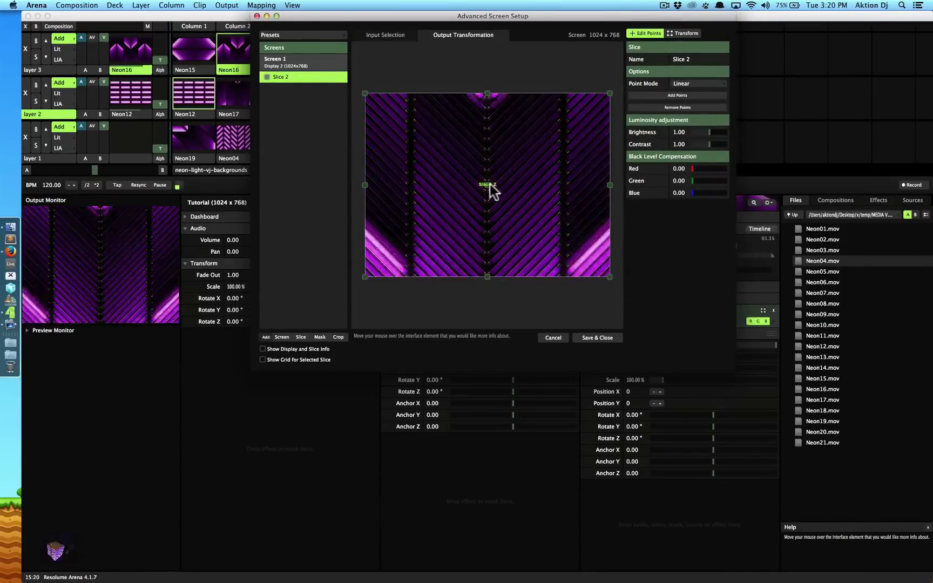
Nudge Slice 2's centre output point to about (518, 386) and select its top-middle point.
{"action": "mouse_move", "coordinate": [487, 188]}
{"action": "left_mouse_down"}
{"action": "mouse_move", "coordinate": [471, 175]}
{"action": "mouse_move", "coordinate": [541, 141]}
{"action": "mouse_move", "coordinate": [461, 164]}
{"action": "mouse_move", "coordinate": [546, 141]}
{"action": "mouse_move", "coordinate": [470, 170]}
{"action": "mouse_move", "coordinate": [535, 137]}
{"action": "mouse_move", "coordinate": [467, 206]}
{"action": "mouse_move", "coordinate": [527, 187]}
{"action": "mouse_move", "coordinate": [493, 183]}
{"action": "mouse_move", "coordinate": [516, 174]}
{"action": "mouse_move", "coordinate": [489, 184]}
{"action": "left_mouse_up"}
{"action": "key", "text": "super+z"}
{"action": "key", "text": "super+z"}
{"action": "key", "text": "super+z"}
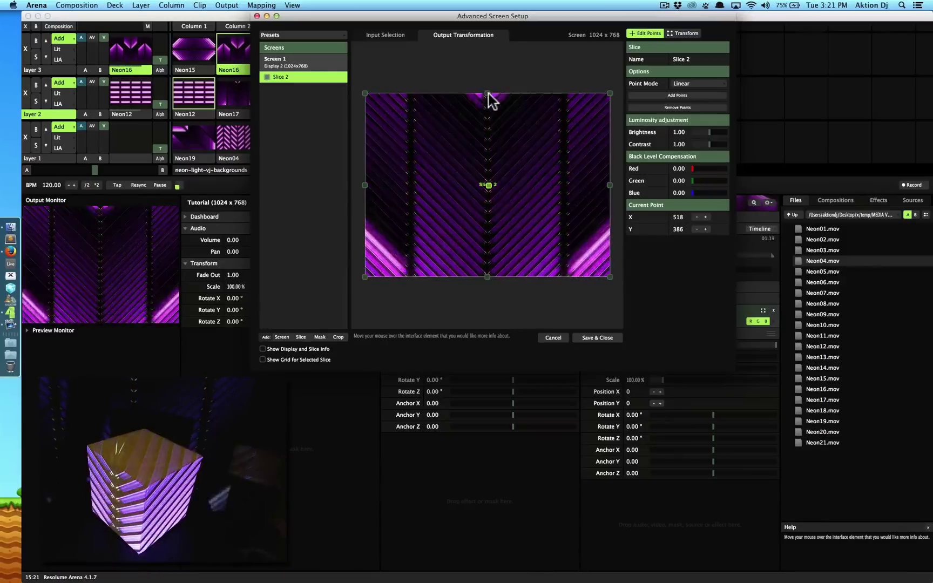
{"action": "left_click", "coordinate": [488, 94]}
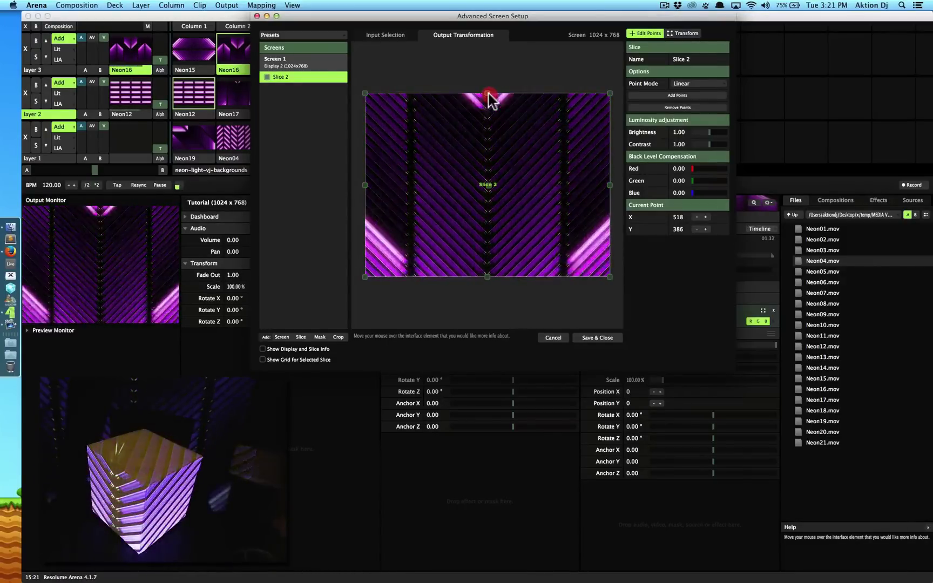
{"action": "left_click", "coordinate": [488, 94]}
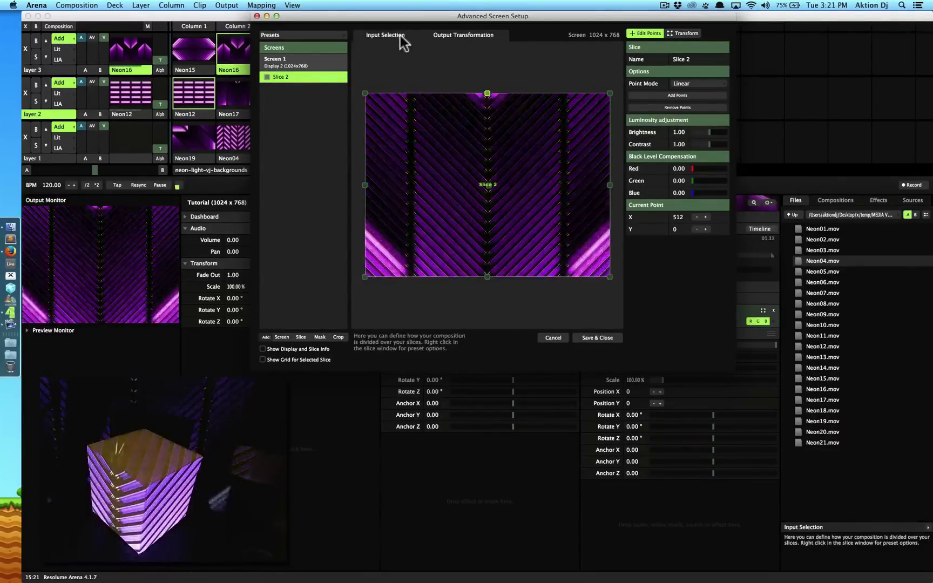
Try pulling Slice 2's top-middle output point down to about (510, 142), and return it to the upper edge at about (508, 0).
{"action": "left_click", "coordinate": [400, 35]}
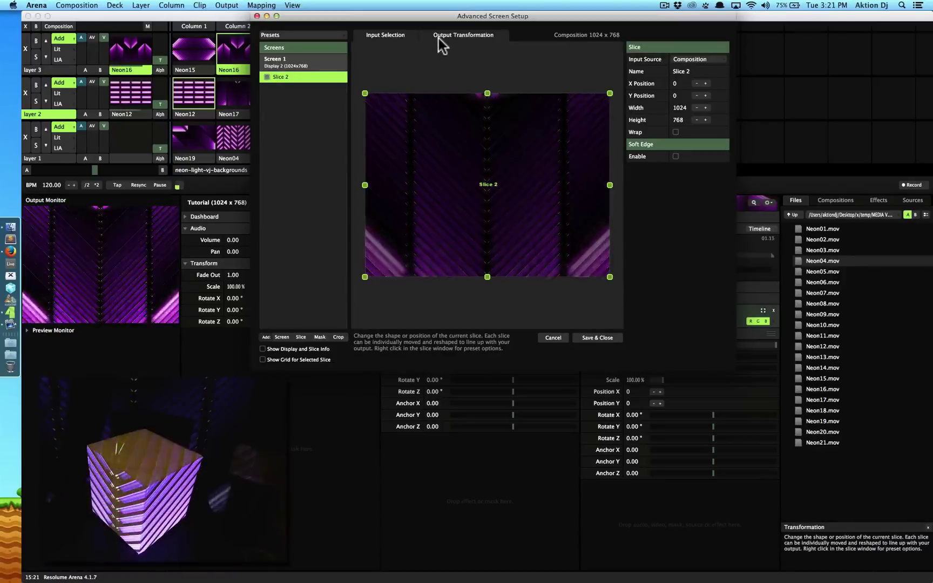
{"action": "left_click", "coordinate": [439, 37]}
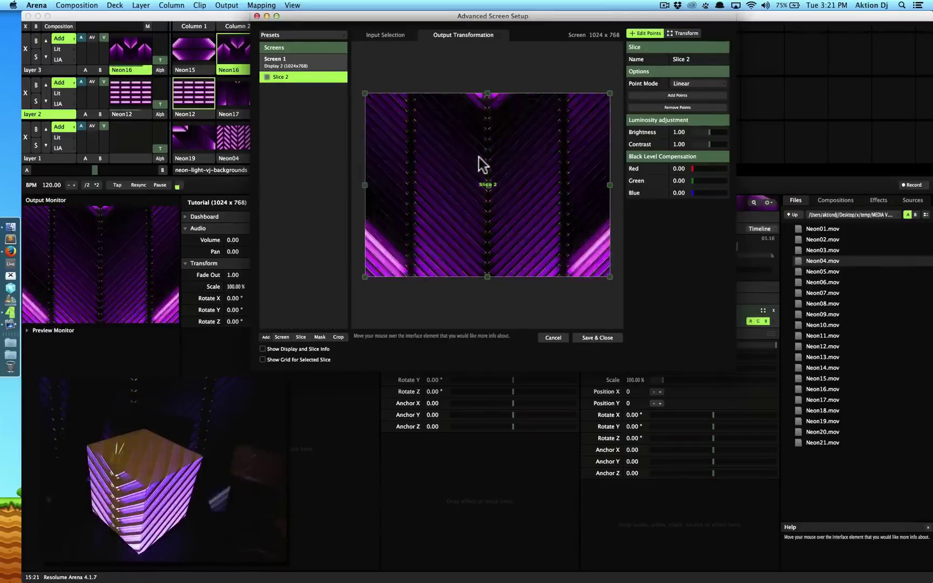
{"action": "left_click_drag", "start_coordinate": [486, 94], "coordinate": [486, 127]}
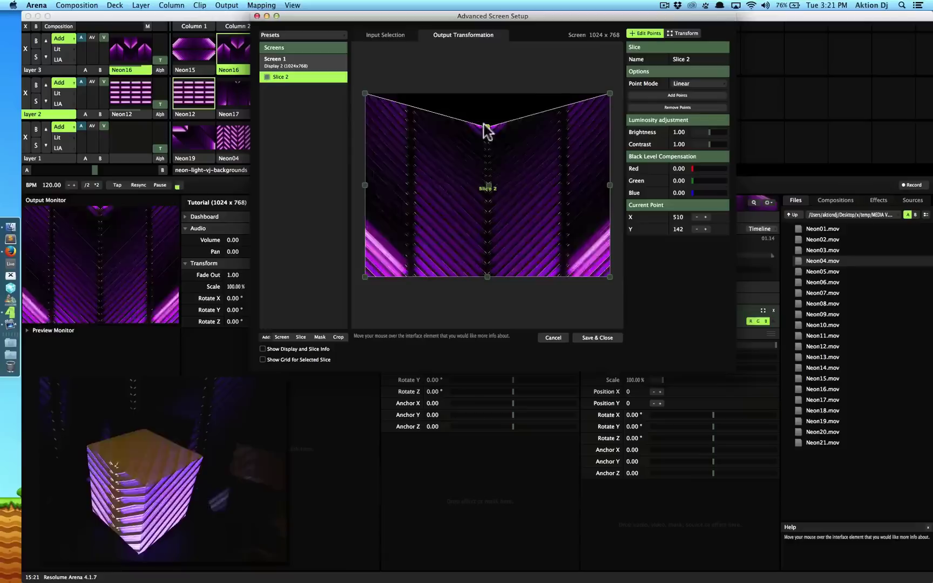
{"action": "left_click_drag", "start_coordinate": [485, 129], "coordinate": [485, 92]}
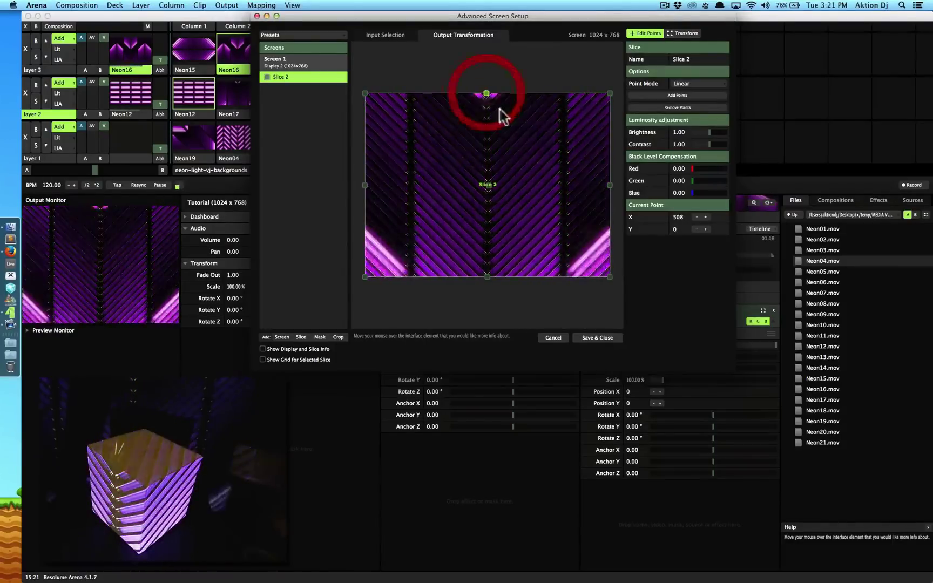
Try shrinking Slice 2's input selection to about 748 x 760, compare the output, and expand it back to about 1022 x 768.
{"action": "left_click", "coordinate": [387, 34]}
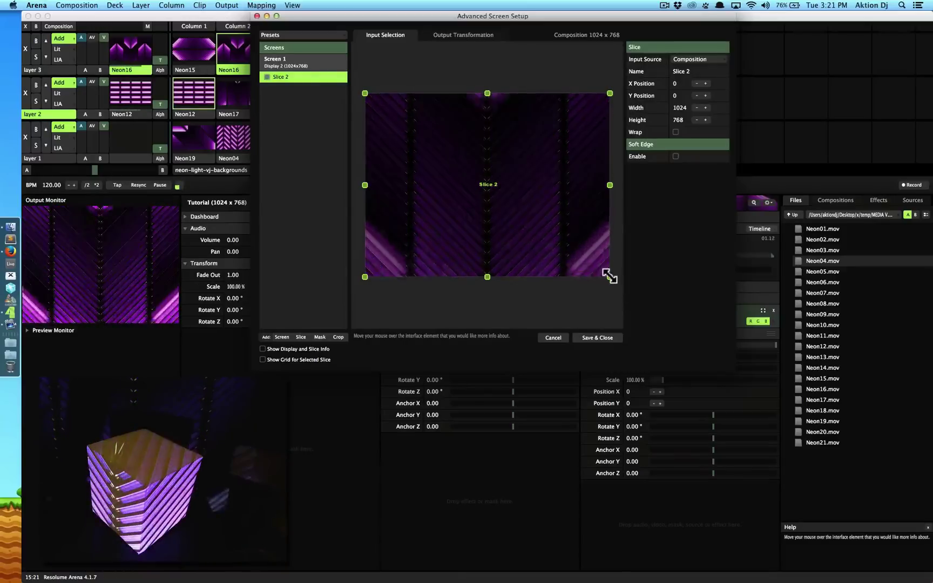
{"action": "left_click_drag", "start_coordinate": [609, 276], "coordinate": [543, 274]}
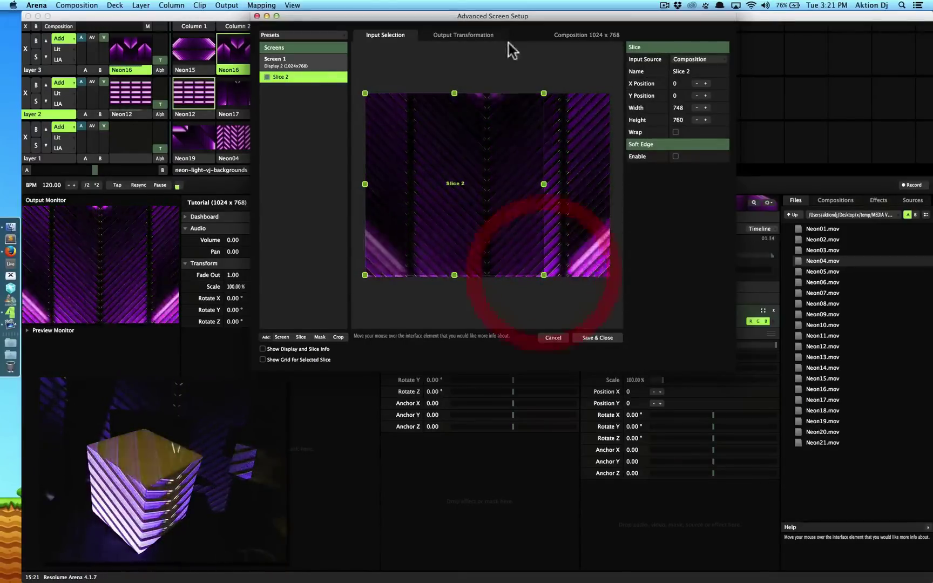
{"action": "left_click", "coordinate": [480, 35]}
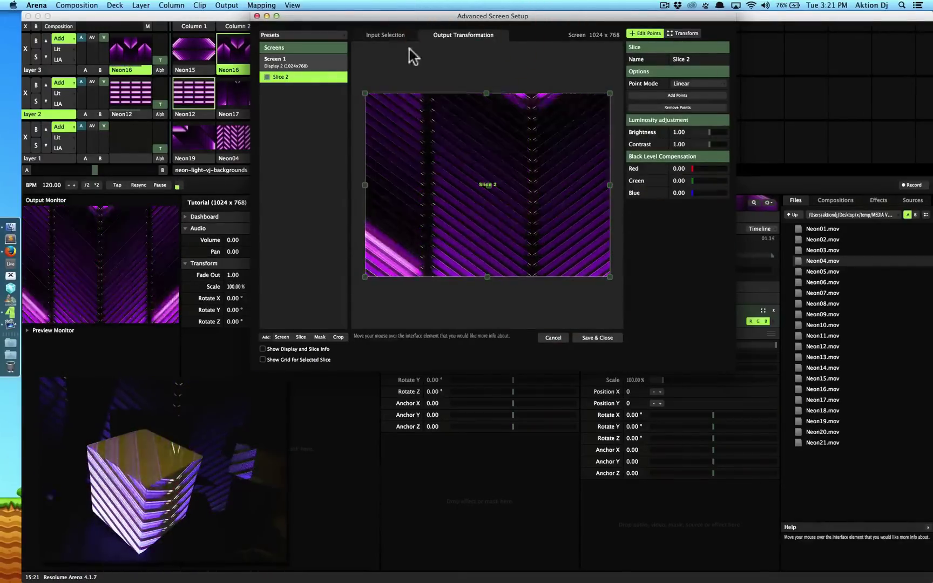
{"action": "left_click", "coordinate": [385, 35]}
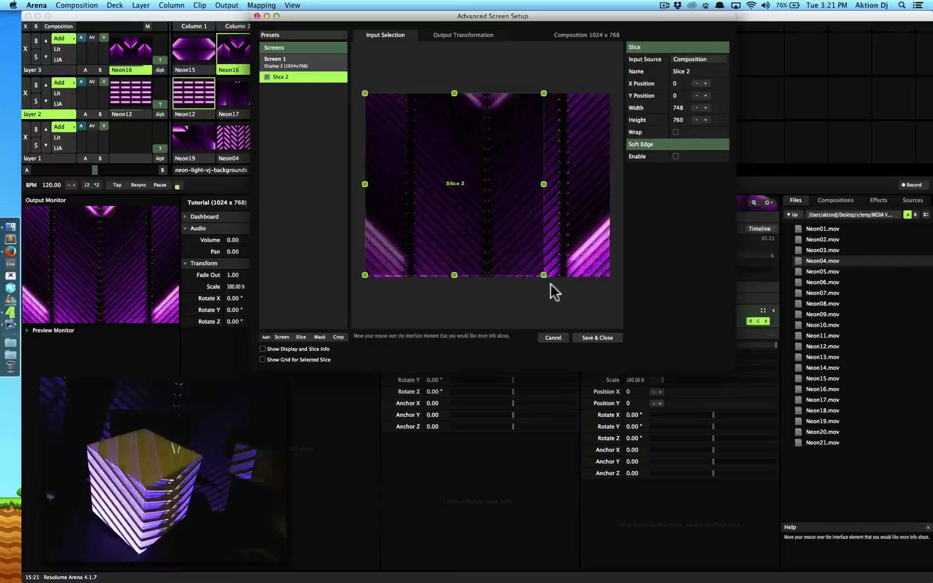
{"action": "left_click_drag", "start_coordinate": [543, 275], "coordinate": [608, 281]}
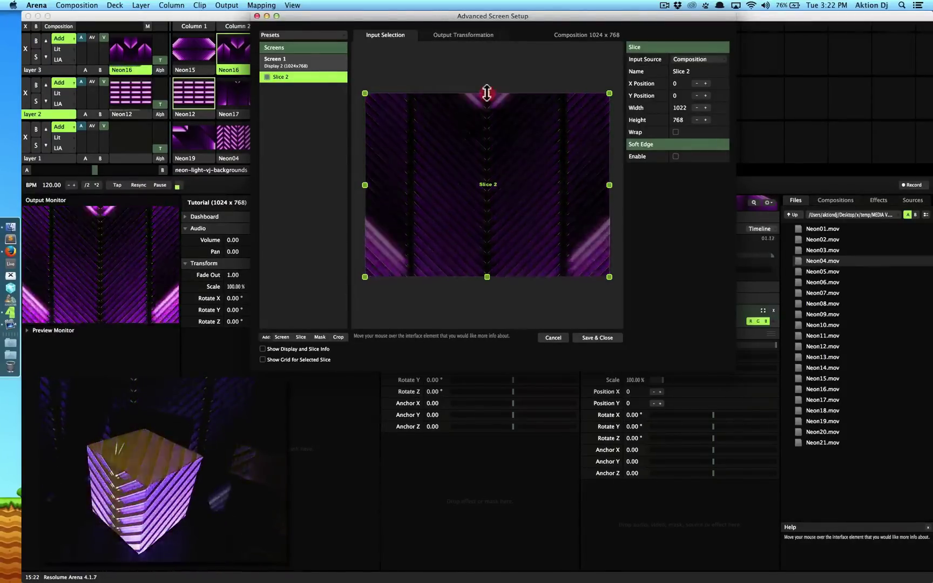
Try lowering the upper edge of Slice 2's input selection to Y 24, and bring it back to about Y 2.
{"action": "left_click_drag", "start_coordinate": [487, 93], "coordinate": [486, 99]}
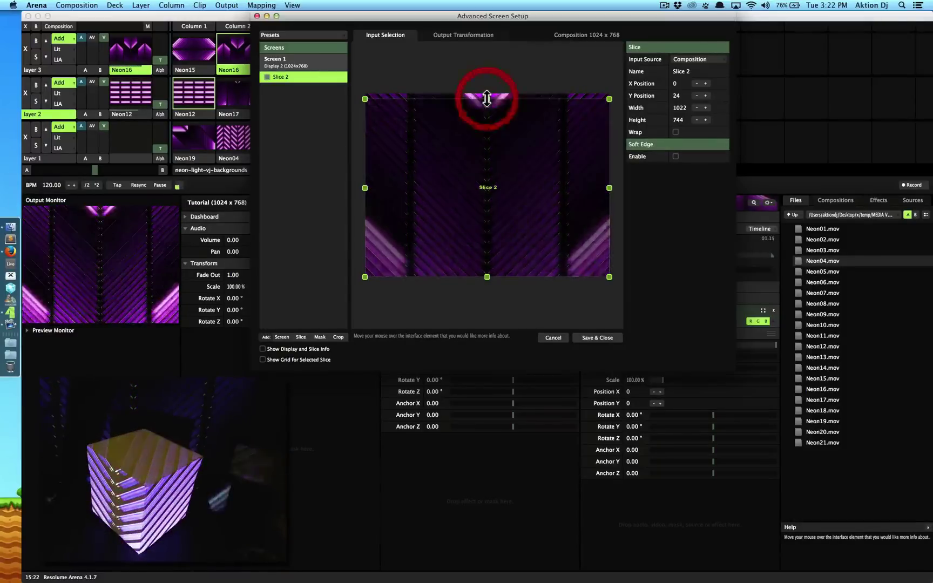
{"action": "left_click", "coordinate": [488, 36]}
{"action": "left_click", "coordinate": [373, 34]}
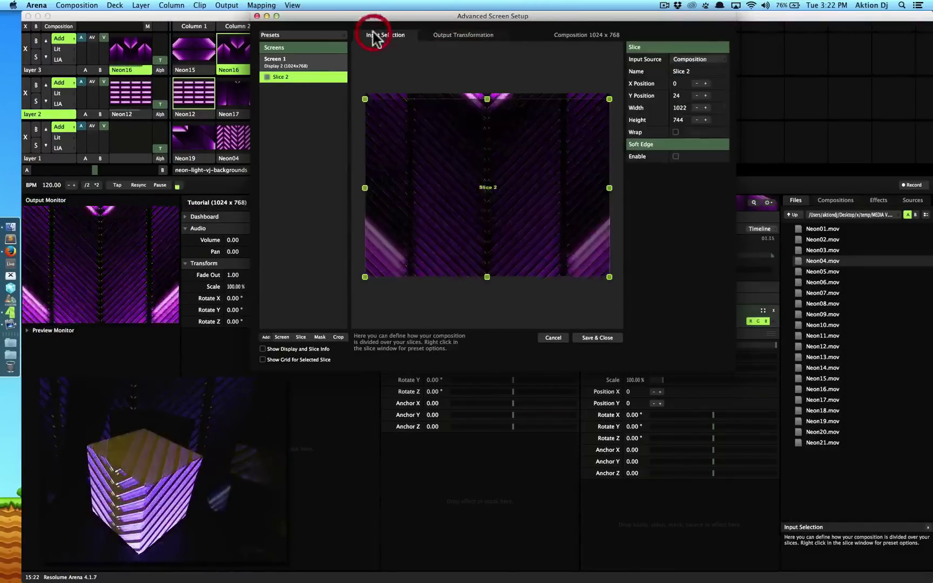
{"action": "left_click_drag", "start_coordinate": [487, 98], "coordinate": [489, 95]}
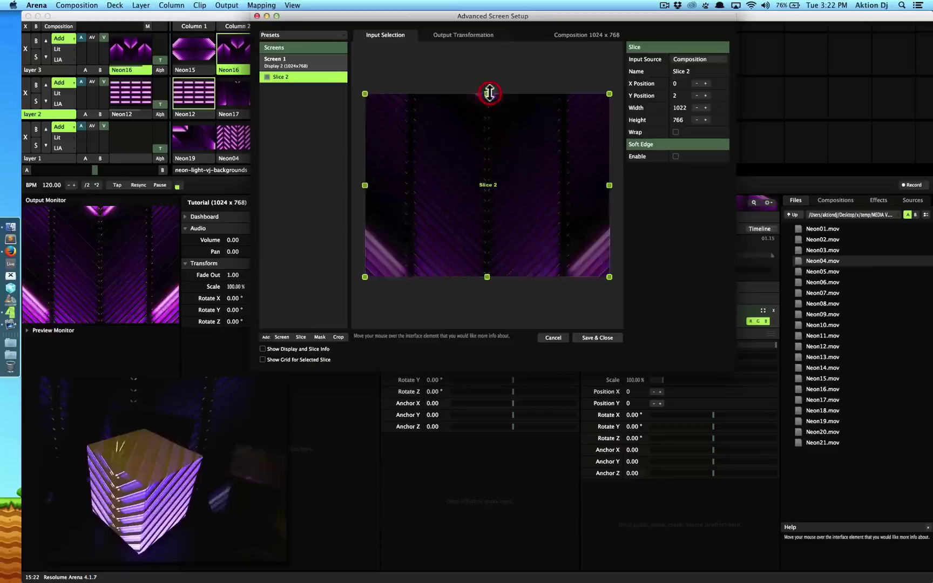
Align Slice 2's middle column of output points with the cube's front edge, from about (612, 309) down to about (610, 585).
{"action": "left_click", "coordinate": [478, 37]}
{"action": "left_click", "coordinate": [487, 116]}
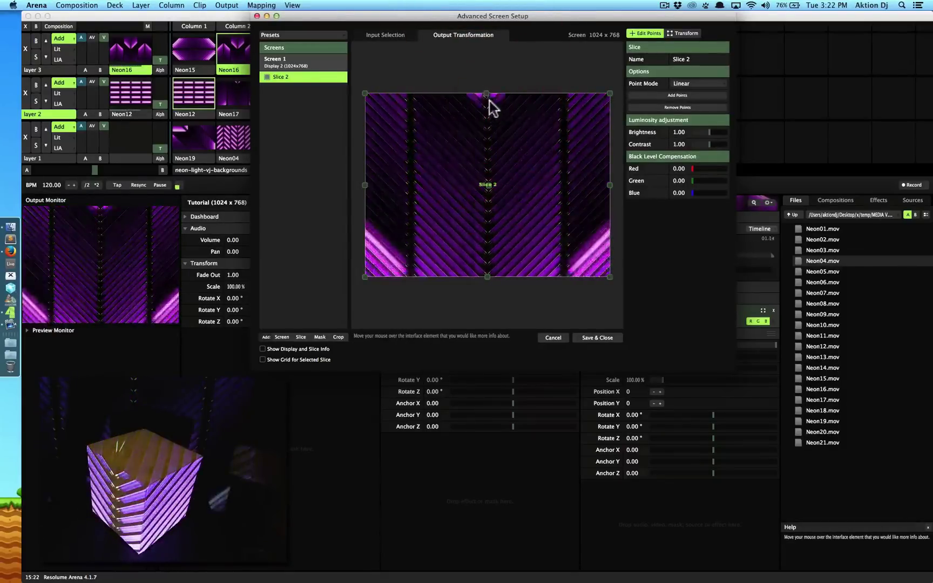
{"action": "left_click_drag", "start_coordinate": [488, 100], "coordinate": [511, 167]}
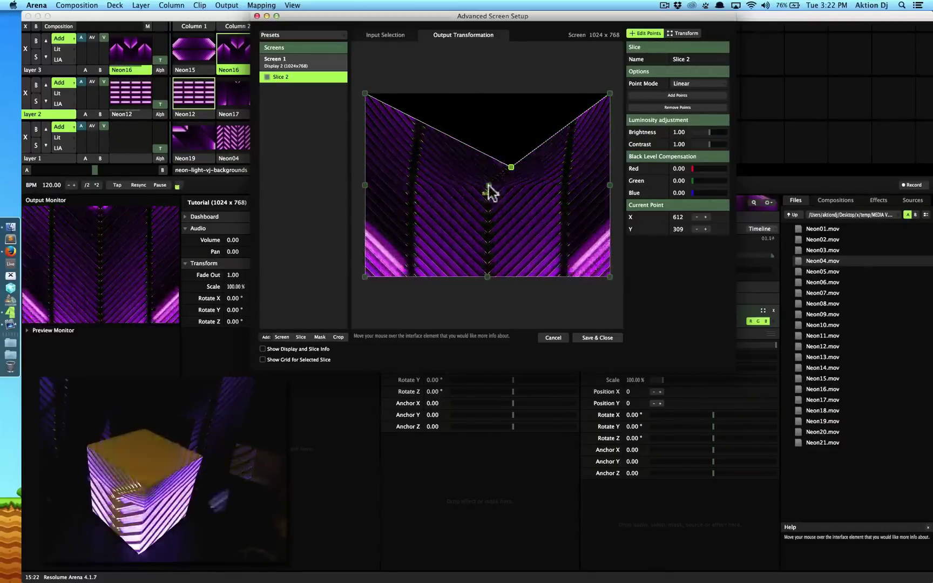
{"action": "left_click", "coordinate": [507, 209]}
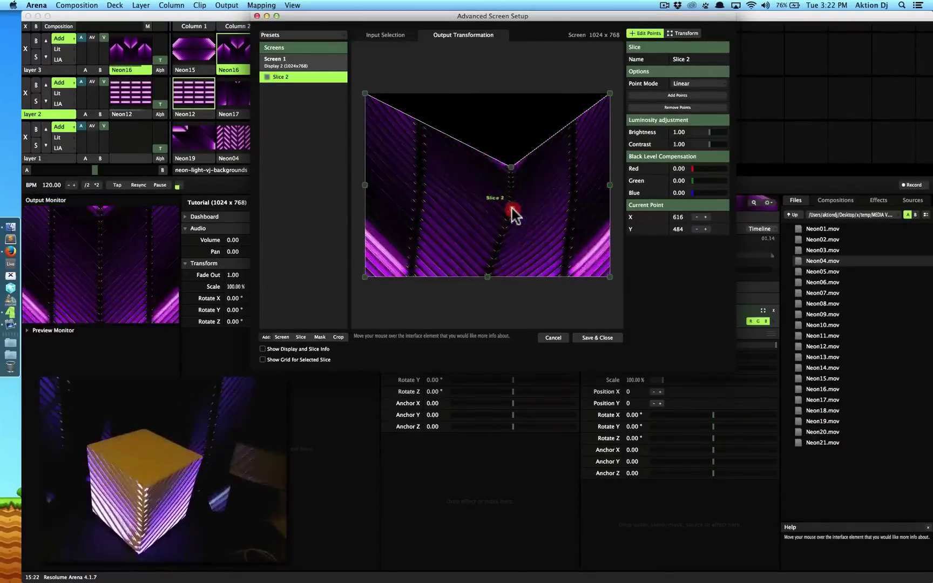
{"action": "left_click_drag", "start_coordinate": [488, 276], "coordinate": [515, 228]}
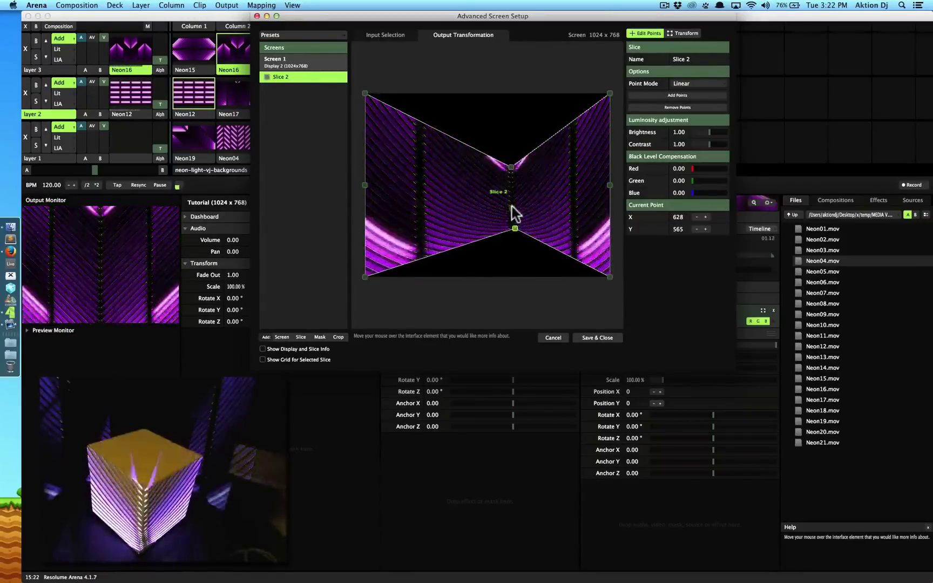
{"action": "mouse_move", "coordinate": [511, 202]}
{"action": "left_mouse_down"}
{"action": "mouse_move", "coordinate": [511, 192]}
{"action": "mouse_move", "coordinate": [509, 221]}
{"action": "left_mouse_up"}
{"action": "left_click", "coordinate": [514, 226]}
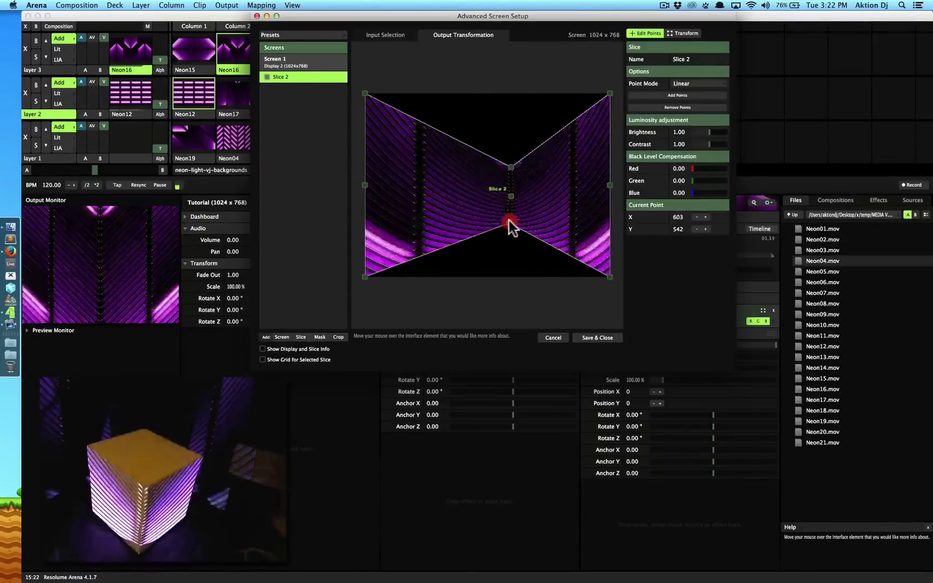
{"action": "mouse_move", "coordinate": [508, 219]}
{"action": "left_mouse_down"}
{"action": "mouse_move", "coordinate": [519, 223]}
{"action": "mouse_move", "coordinate": [509, 231]}
{"action": "left_mouse_up"}
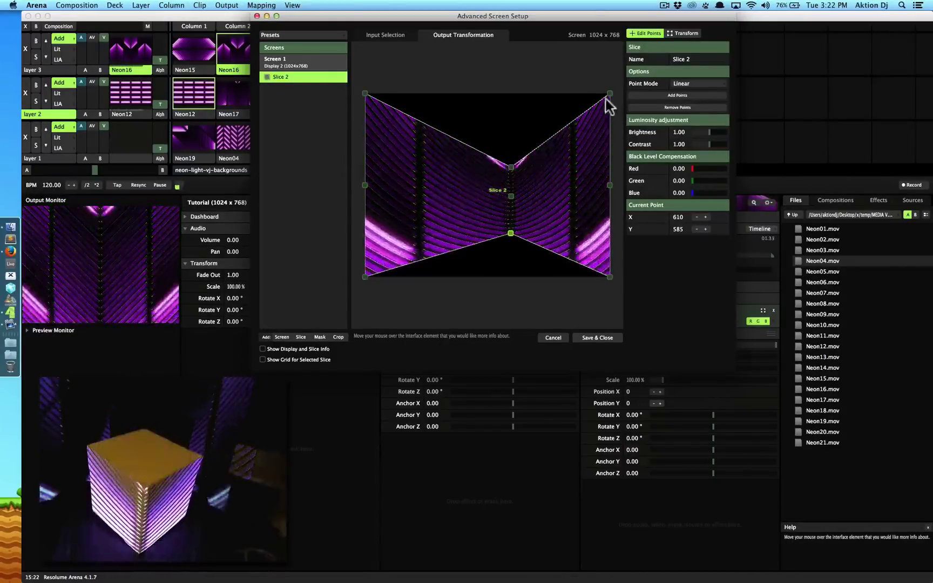
Bring Slice 2's right column of output points inward to about (758, 291), (723, 417) and (713, 547).
{"action": "left_click_drag", "start_coordinate": [609, 93], "coordinate": [546, 163]}
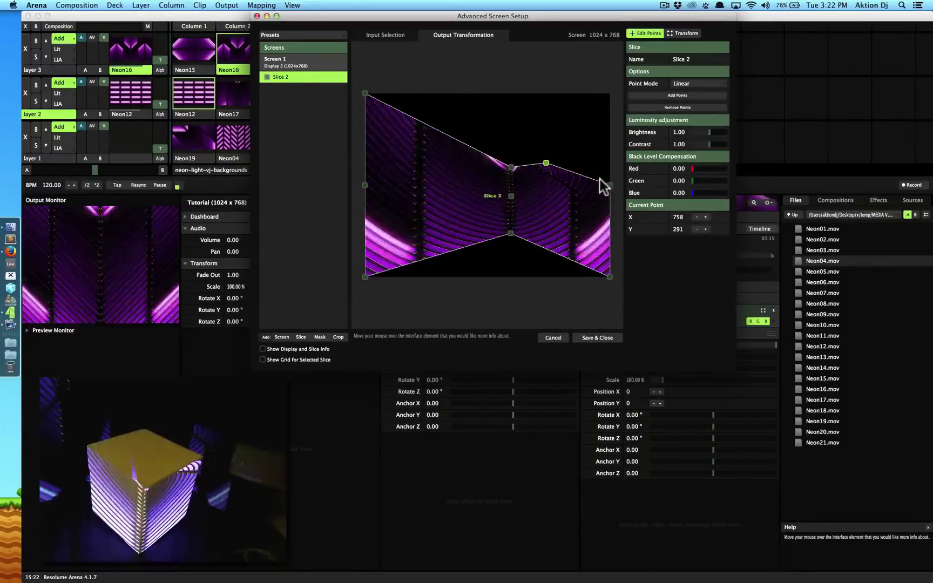
{"action": "left_click_drag", "start_coordinate": [609, 185], "coordinate": [537, 192]}
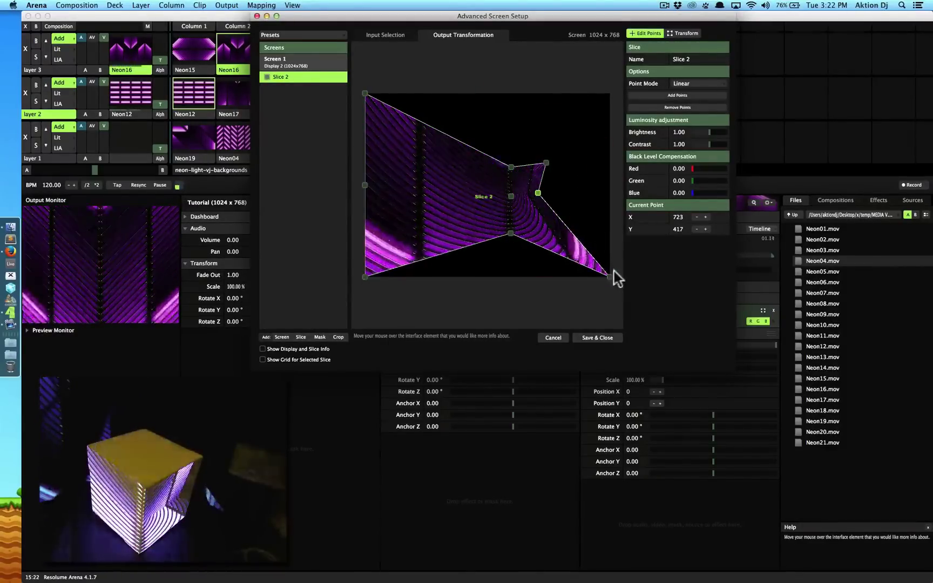
{"action": "left_click_drag", "start_coordinate": [609, 277], "coordinate": [535, 223]}
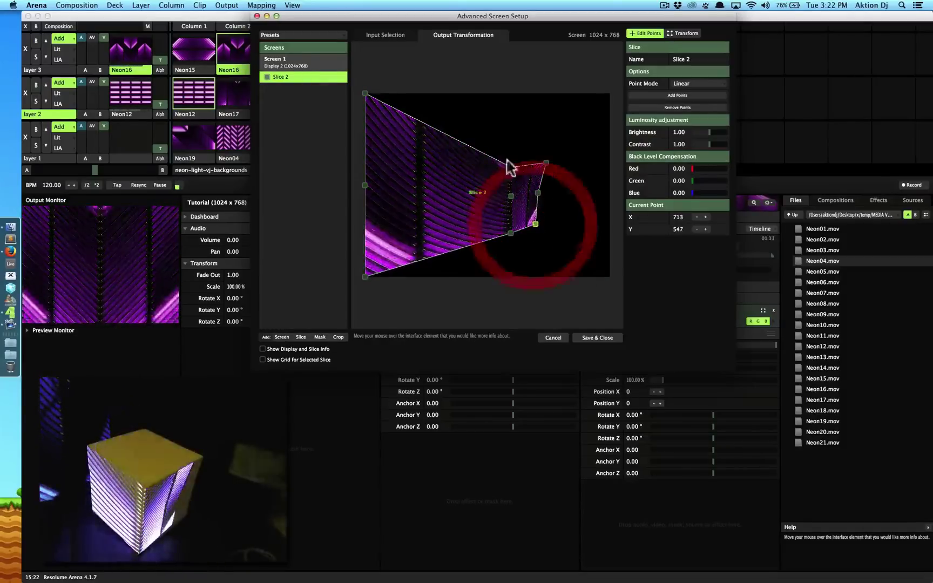
Crop Slice 2's input selection to X 187, about 654 wide and 329 high, and check the output.
{"action": "left_click", "coordinate": [382, 37]}
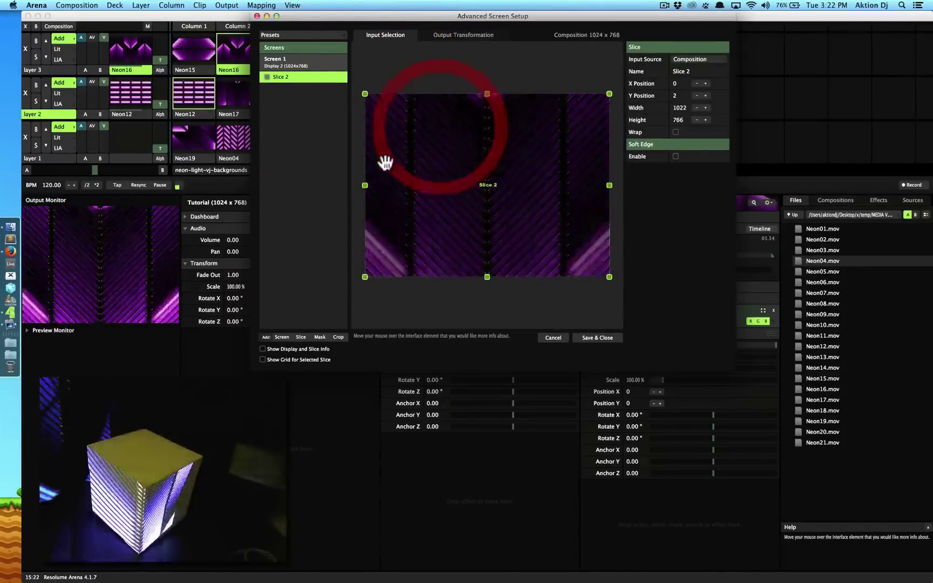
{"action": "left_click_drag", "start_coordinate": [360, 183], "coordinate": [410, 182]}
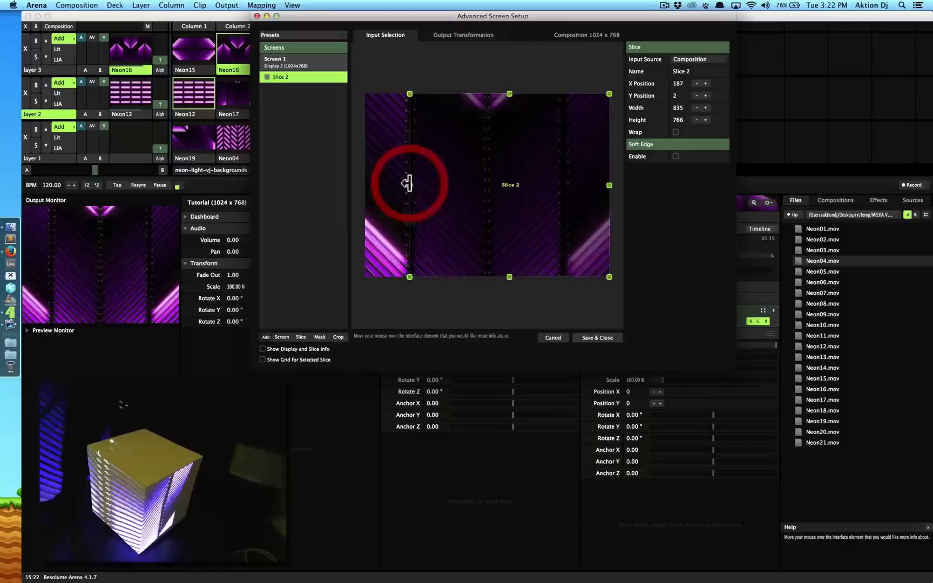
{"action": "left_click_drag", "start_coordinate": [608, 186], "coordinate": [566, 183]}
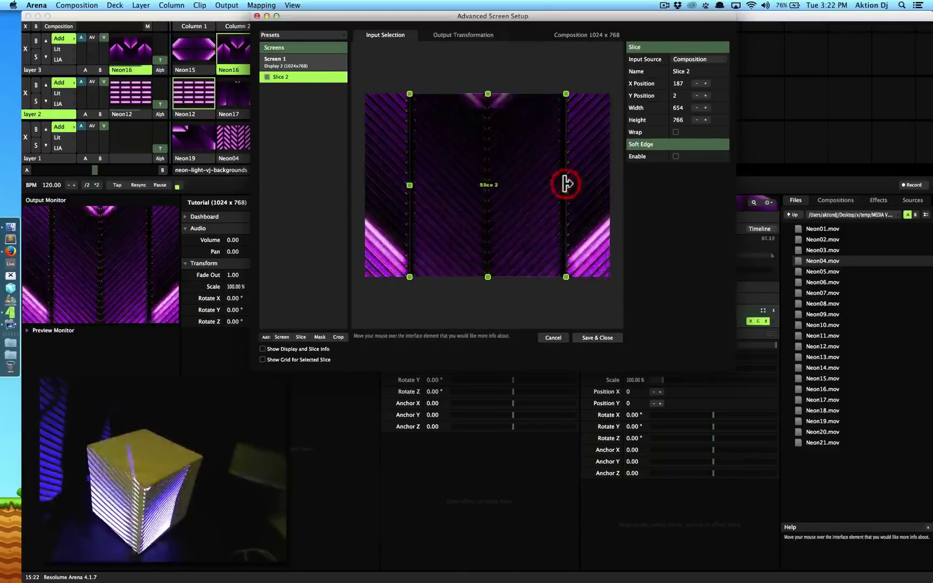
{"action": "left_click_drag", "start_coordinate": [489, 277], "coordinate": [483, 169]}
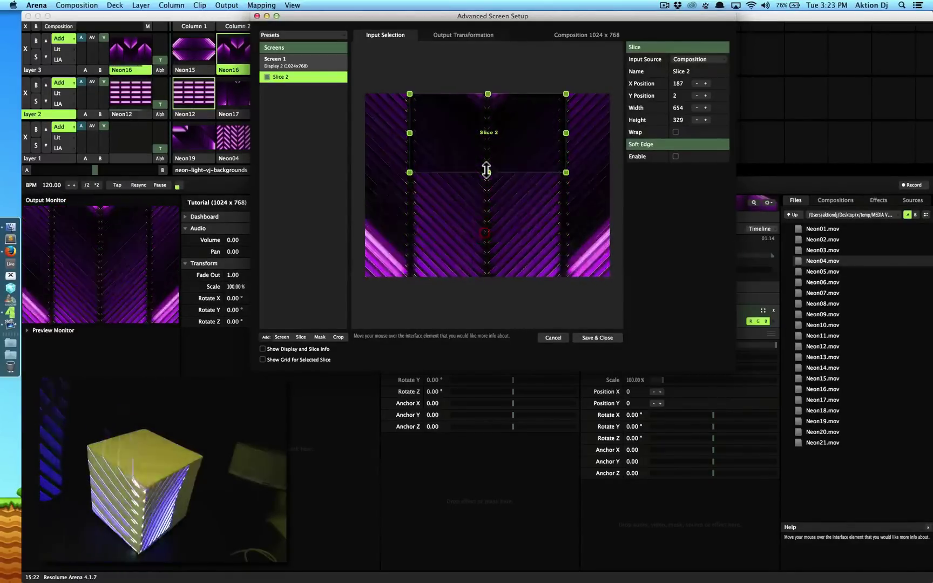
{"action": "left_click", "coordinate": [458, 35]}
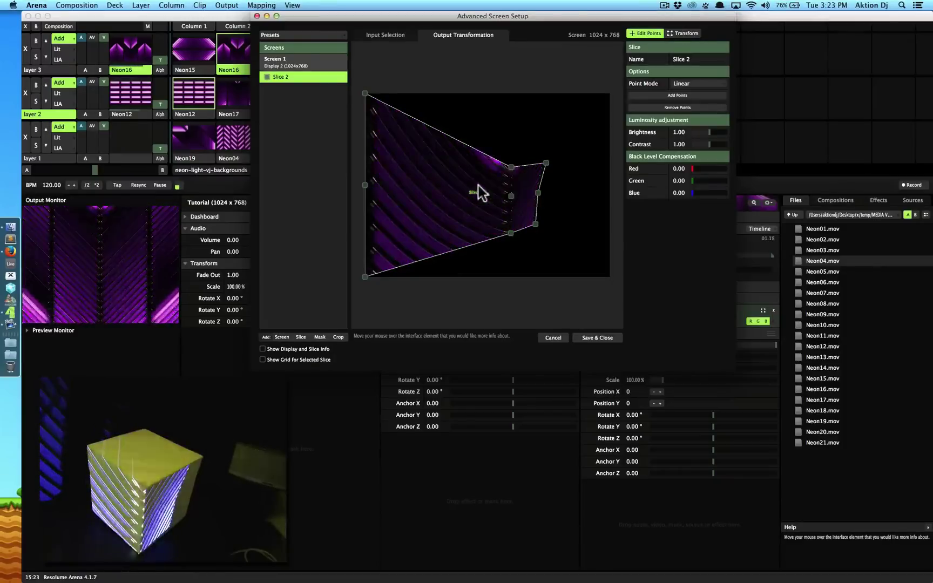
Try extending Slice 2's input selection to a height of about 528 and check the effect on the output.
{"action": "left_click", "coordinate": [390, 36]}
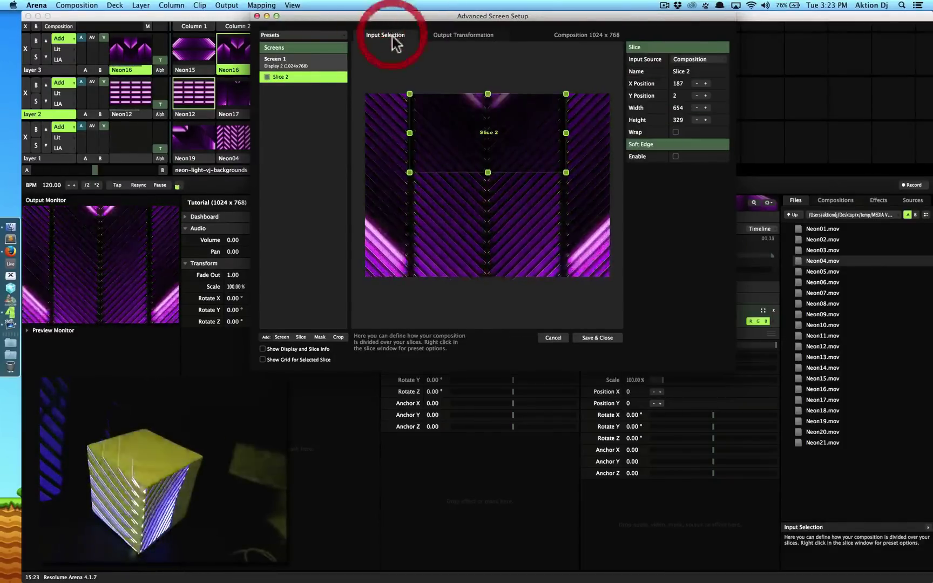
{"action": "left_click_drag", "start_coordinate": [487, 172], "coordinate": [487, 220]}
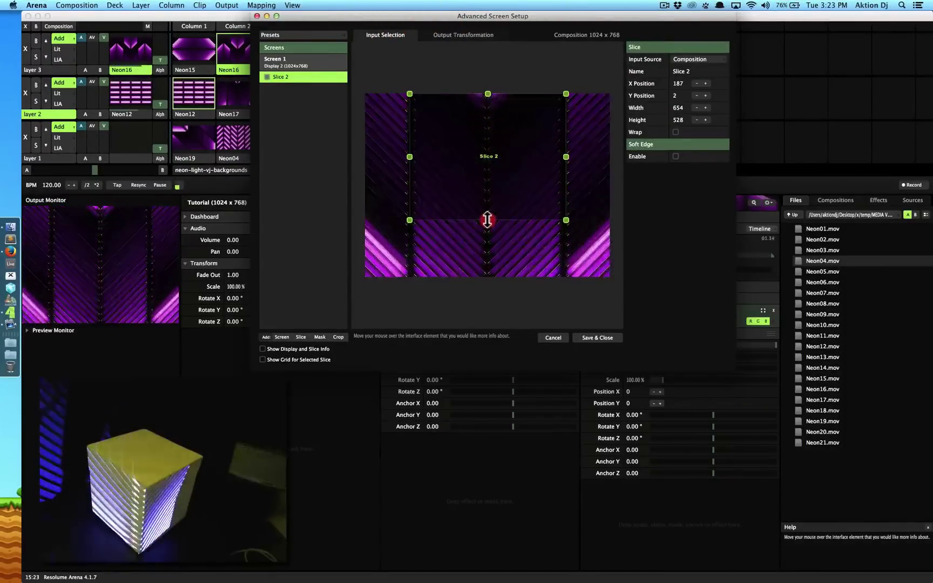
{"action": "left_click", "coordinate": [452, 36]}
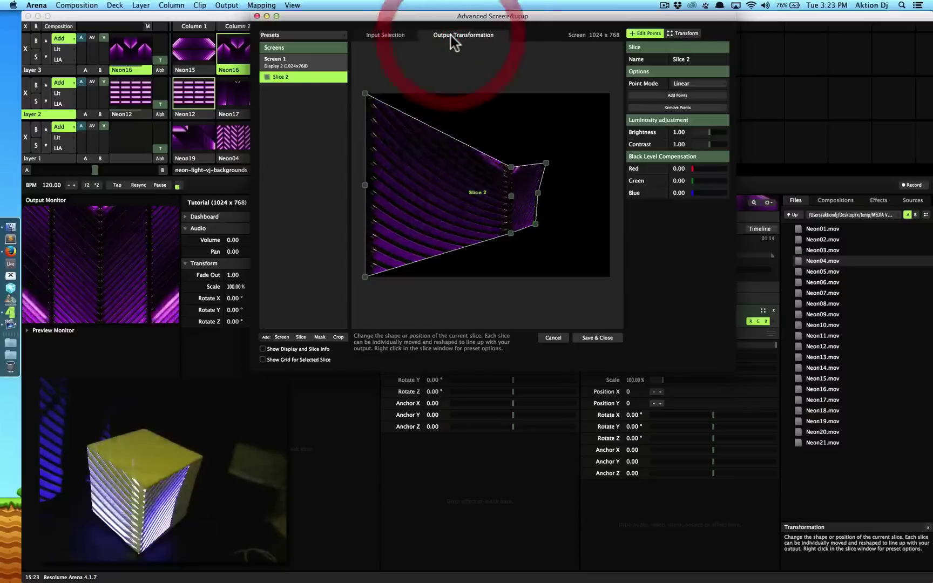
Reduce the height of Slice 2's input selection to about 318 and return to its output shape.
{"action": "left_click", "coordinate": [397, 35]}
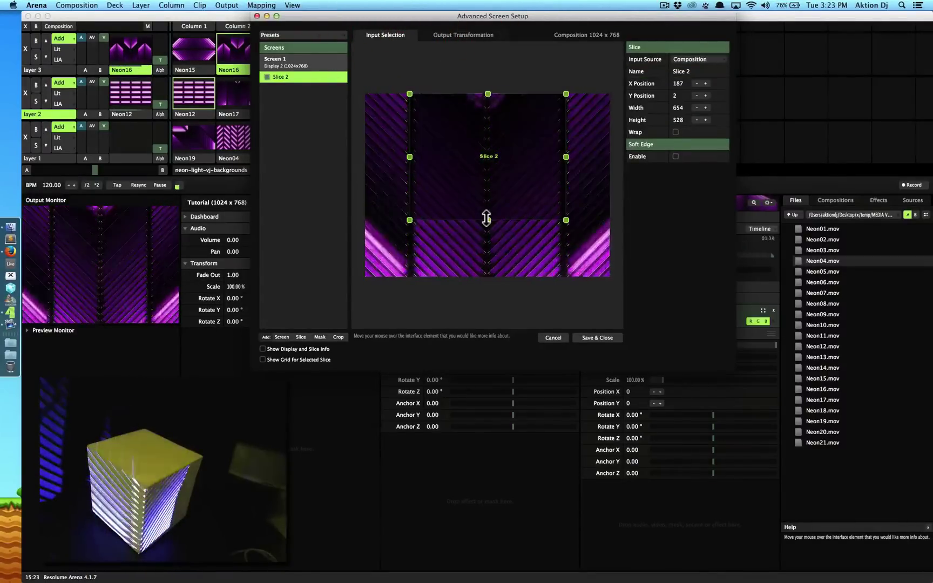
{"action": "left_click_drag", "start_coordinate": [486, 218], "coordinate": [483, 171]}
{"action": "left_click", "coordinate": [489, 129]}
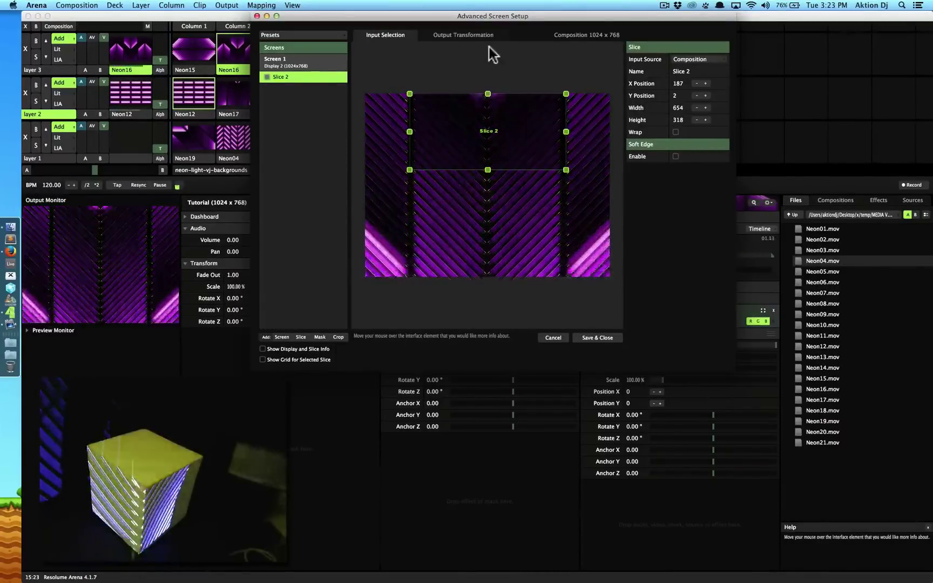
{"action": "left_click", "coordinate": [482, 37]}
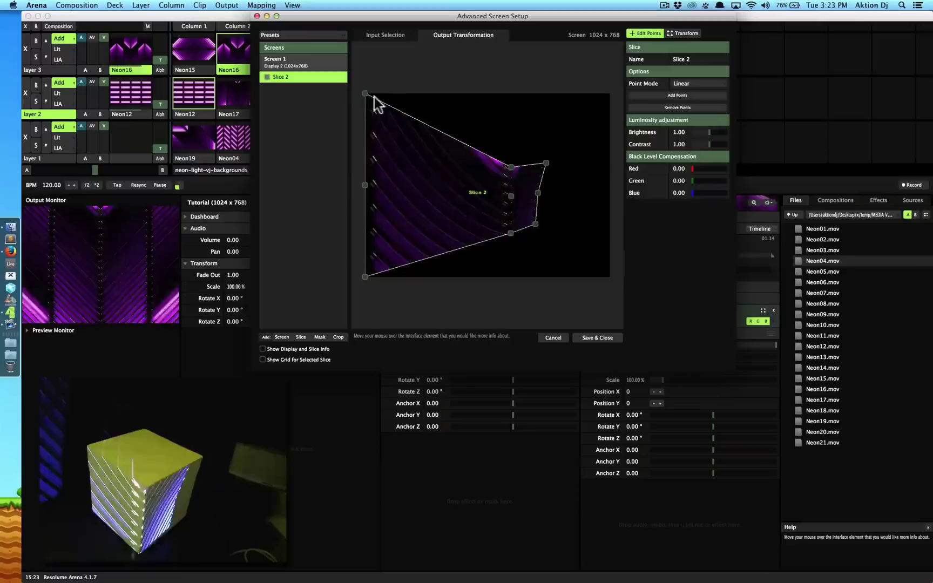
Bring Slice 2's left column of output points inward, with the upper corner at about (408, 297) and the lower corner at about (465, 601).
{"action": "left_click_drag", "start_coordinate": [374, 97], "coordinate": [458, 164]}
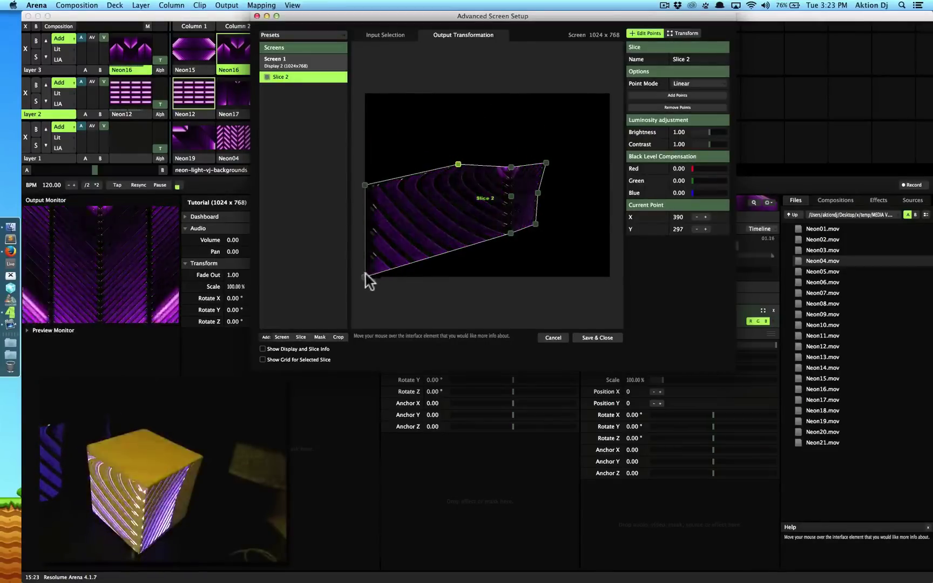
{"action": "left_click_drag", "start_coordinate": [365, 275], "coordinate": [475, 236]}
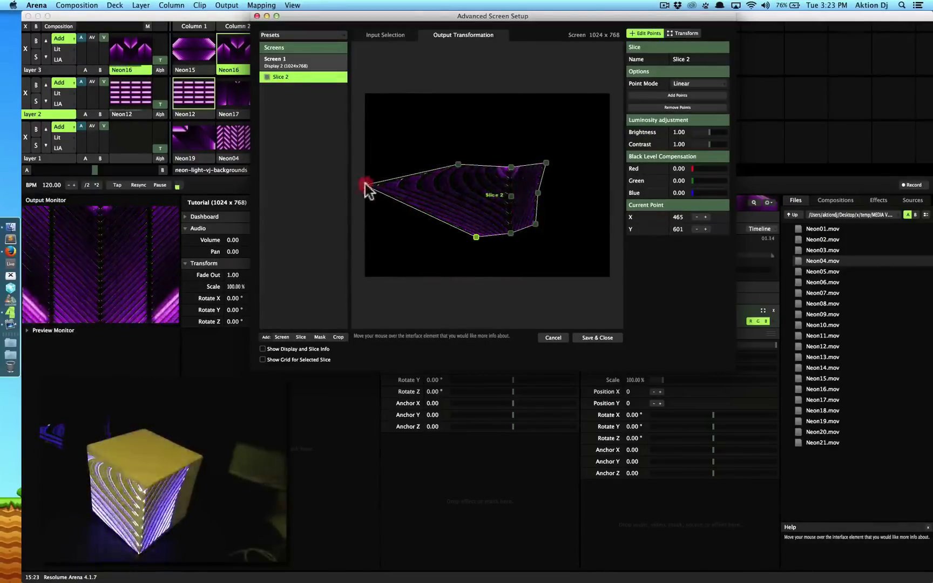
{"action": "left_click_drag", "start_coordinate": [365, 184], "coordinate": [461, 193]}
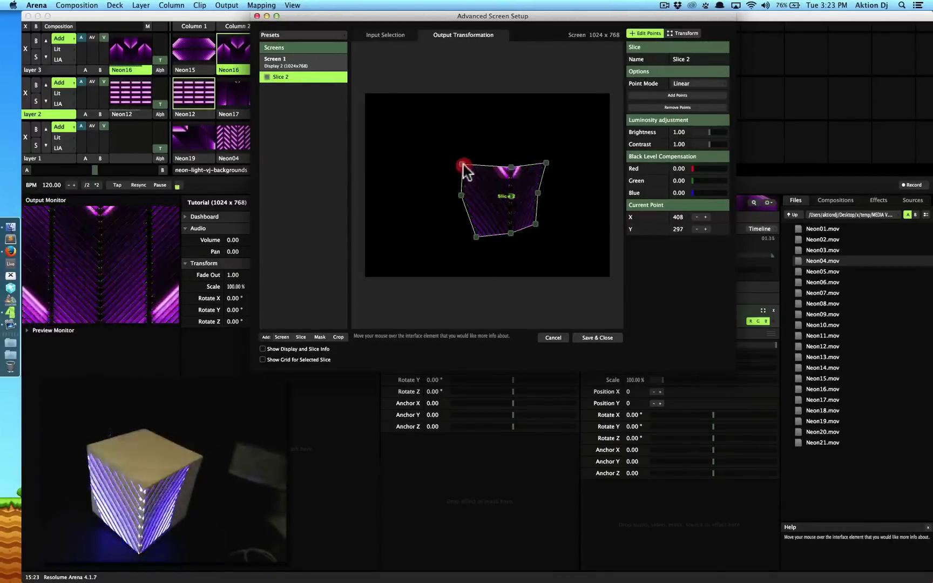
Narrow Slice 2's input selection from both sides to X 205 and a width of about 612.
{"action": "left_click", "coordinate": [386, 36]}
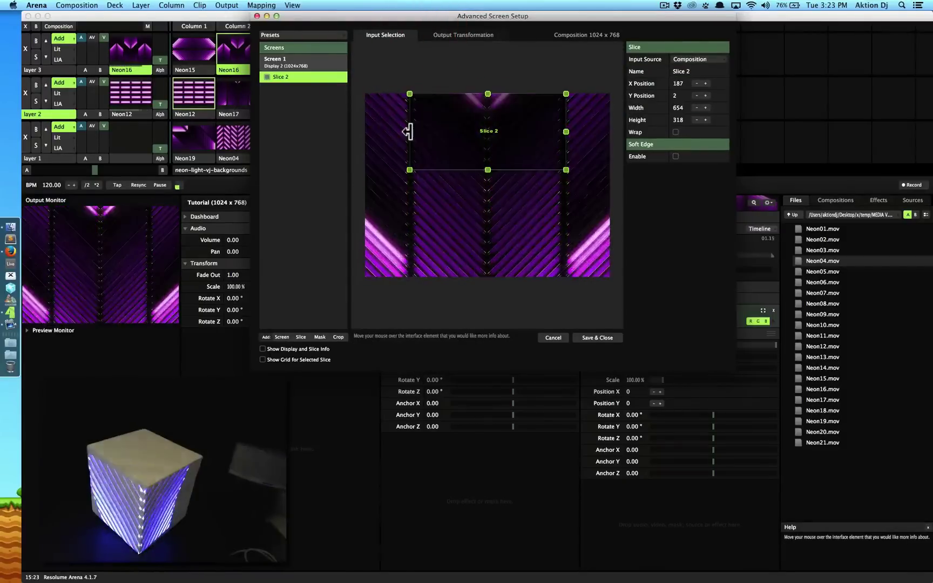
{"action": "left_click_drag", "start_coordinate": [407, 131], "coordinate": [413, 131]}
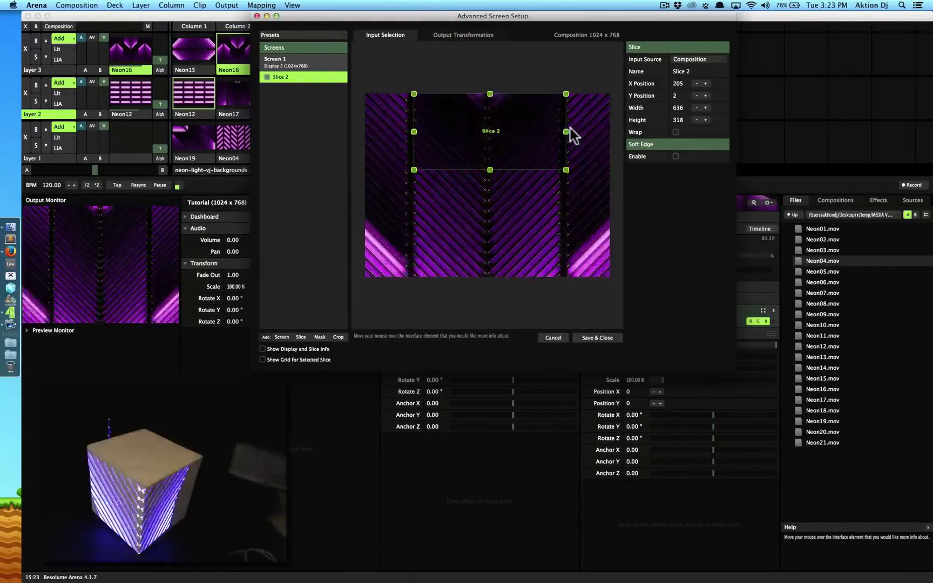
{"action": "left_click_drag", "start_coordinate": [566, 131], "coordinate": [560, 131]}
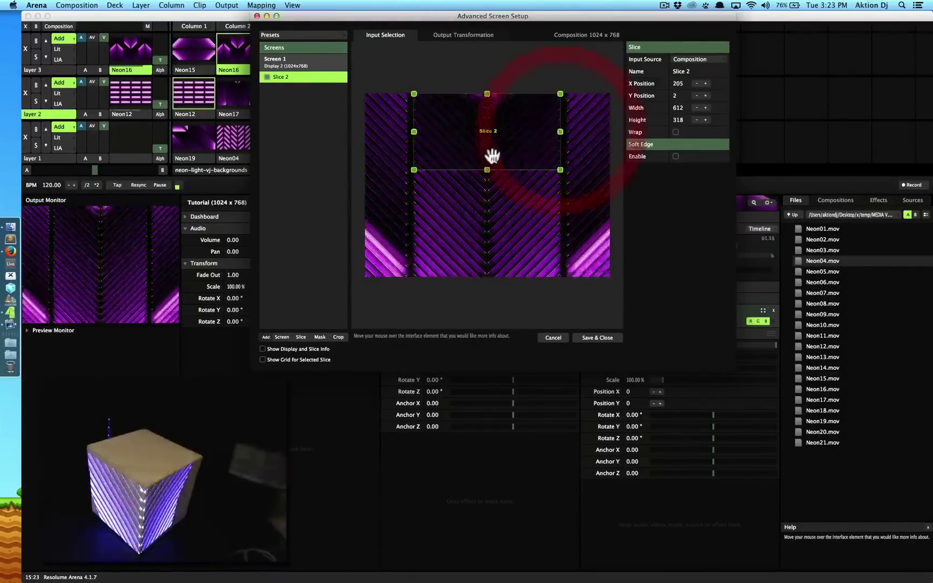
Adjust the left column of Slice 2's output points to about (421, 274), (414, 410) and (412, 538).
{"action": "left_click", "coordinate": [461, 36]}
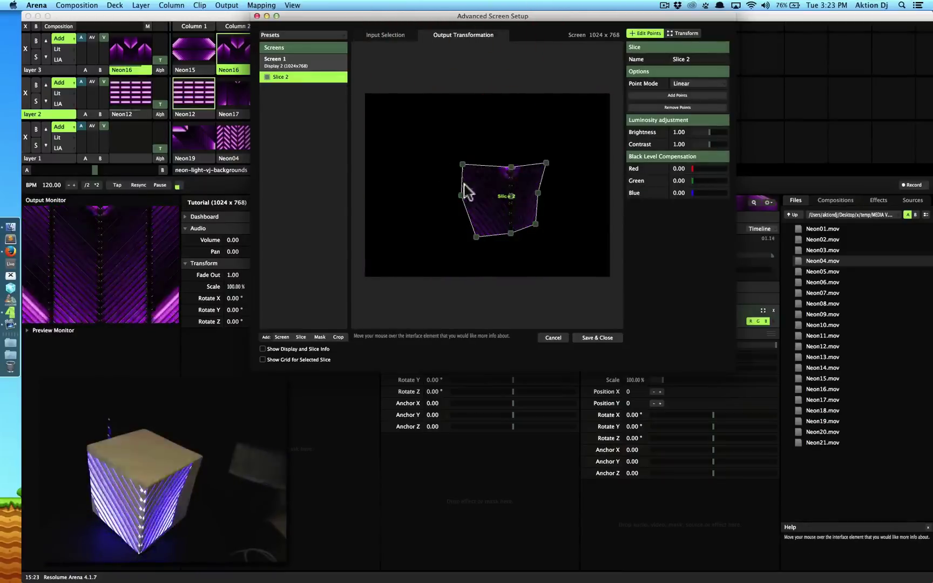
{"action": "left_click", "coordinate": [464, 164]}
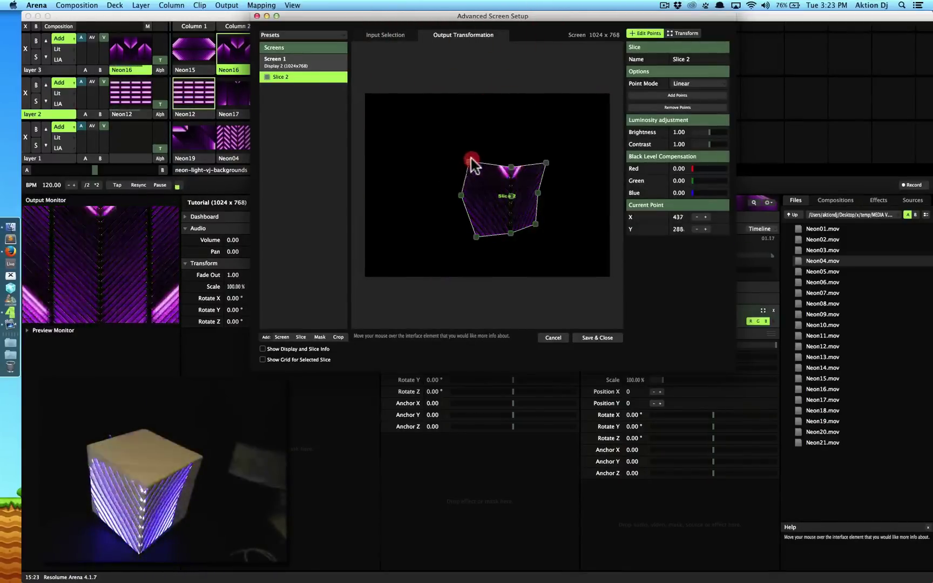
{"action": "left_click_drag", "start_coordinate": [470, 159], "coordinate": [466, 157]}
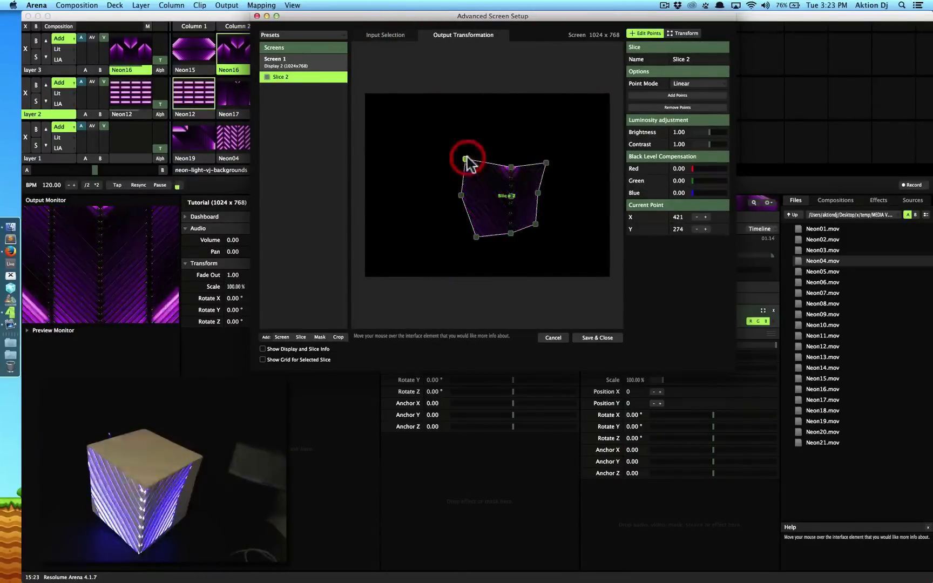
{"action": "left_click_drag", "start_coordinate": [476, 234], "coordinate": [462, 220]}
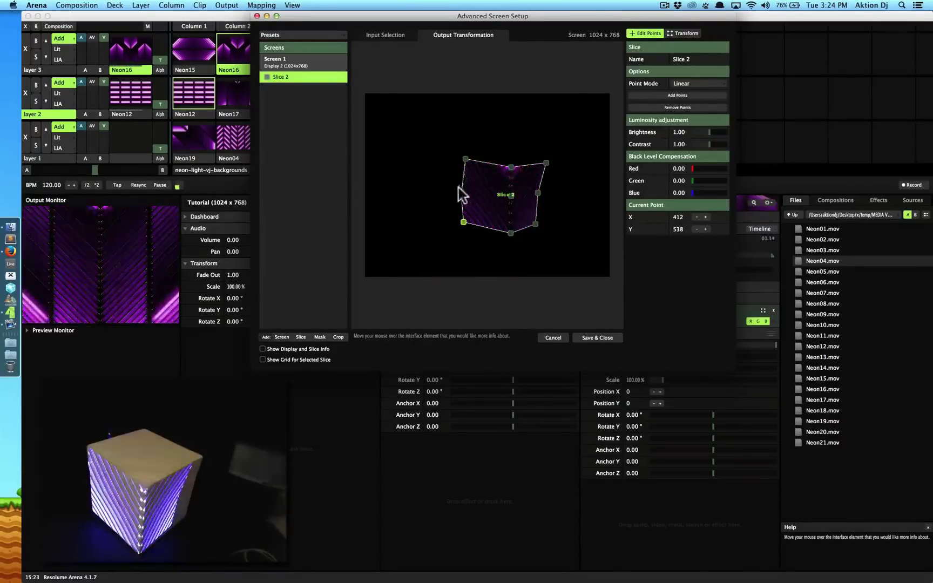
{"action": "left_click", "coordinate": [461, 195]}
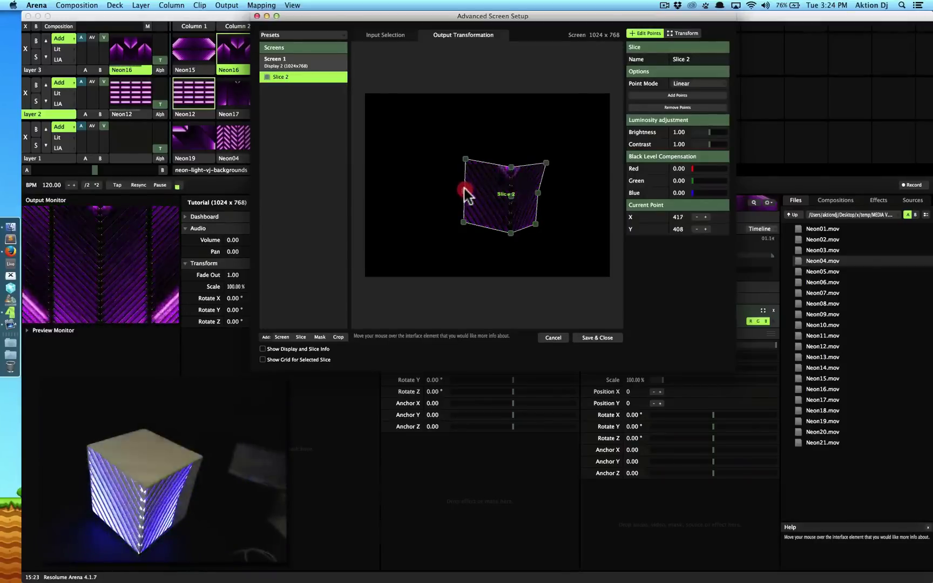
{"action": "left_click_drag", "start_coordinate": [464, 190], "coordinate": [462, 192]}
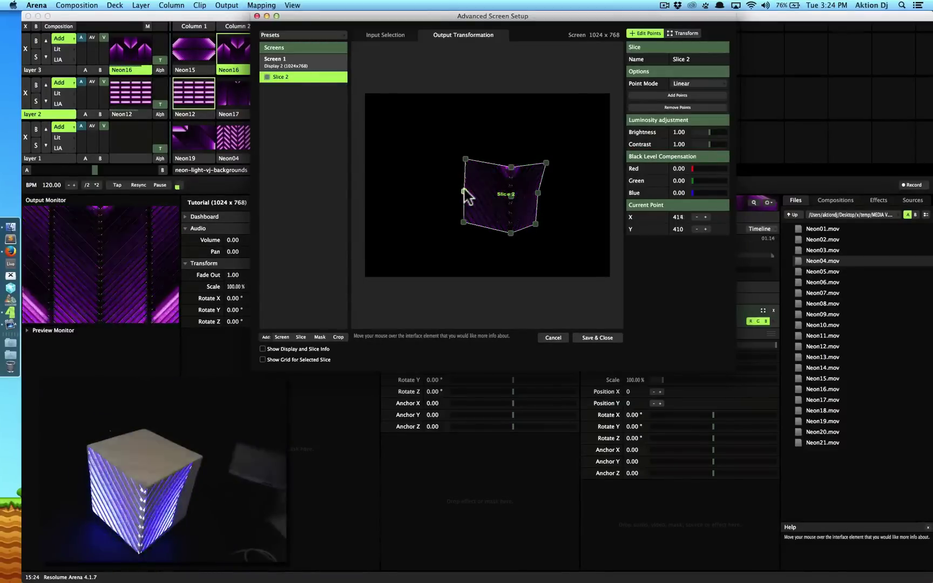
{"action": "left_click", "coordinate": [464, 190]}
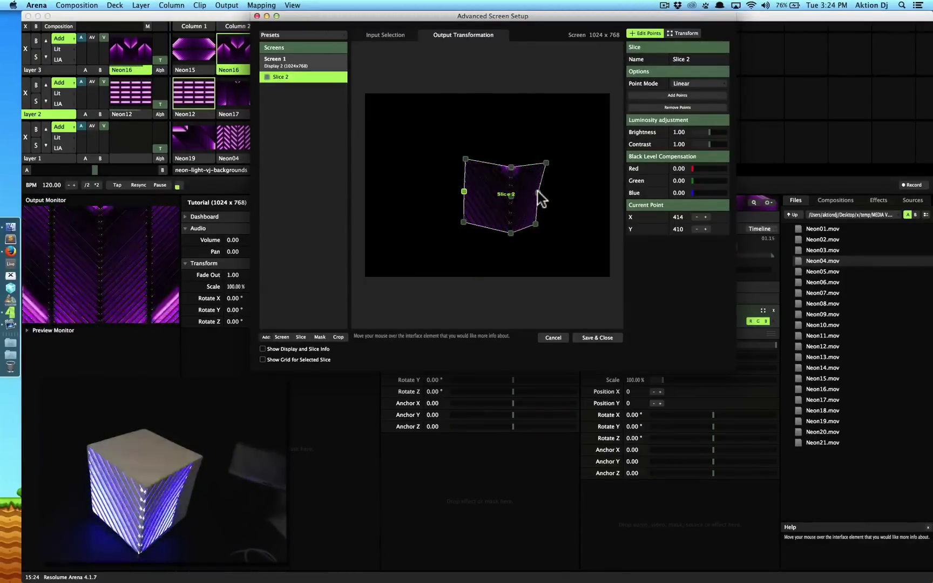
Move the right column of Slice 2's output points outward to the cube's edge, with the lower corner at about (770, 549).
{"action": "left_click_drag", "start_coordinate": [537, 191], "coordinate": [549, 225]}
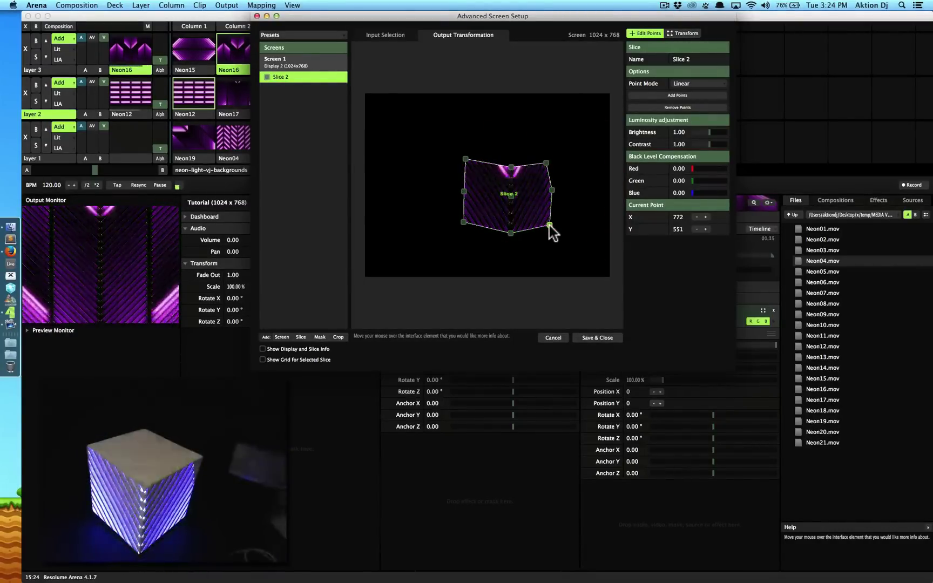
{"action": "left_click", "coordinate": [549, 226]}
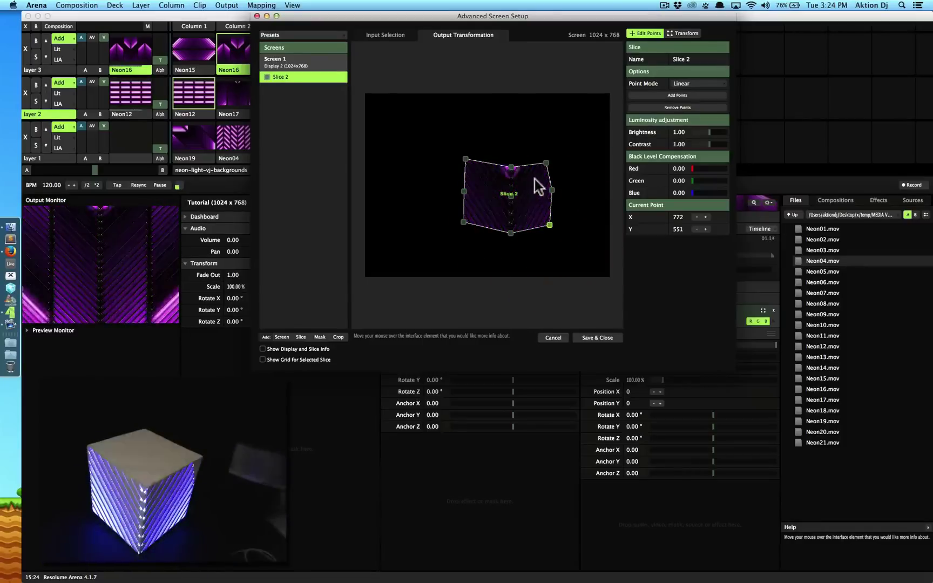
{"action": "left_click_drag", "start_coordinate": [545, 164], "coordinate": [549, 198]}
{"action": "left_click", "coordinate": [549, 224]}
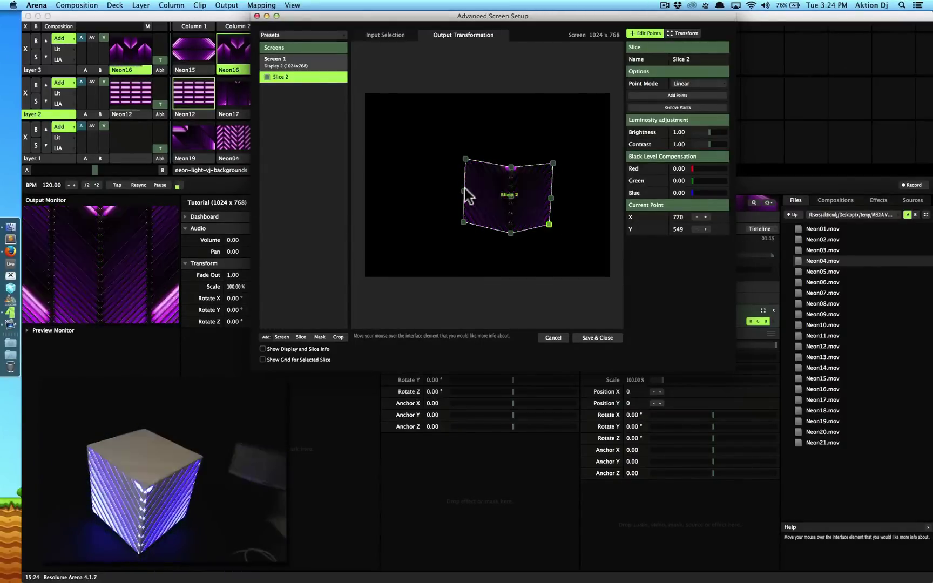
Fine-tune Slice 2's left middle output point to about (417, 402) and its upper centre point to about (618, 307).
{"action": "mouse_move", "coordinate": [464, 188]}
{"action": "left_mouse_down"}
{"action": "mouse_move", "coordinate": [427, 192]}
{"action": "mouse_move", "coordinate": [499, 192]}
{"action": "mouse_move", "coordinate": [464, 189]}
{"action": "left_mouse_up"}
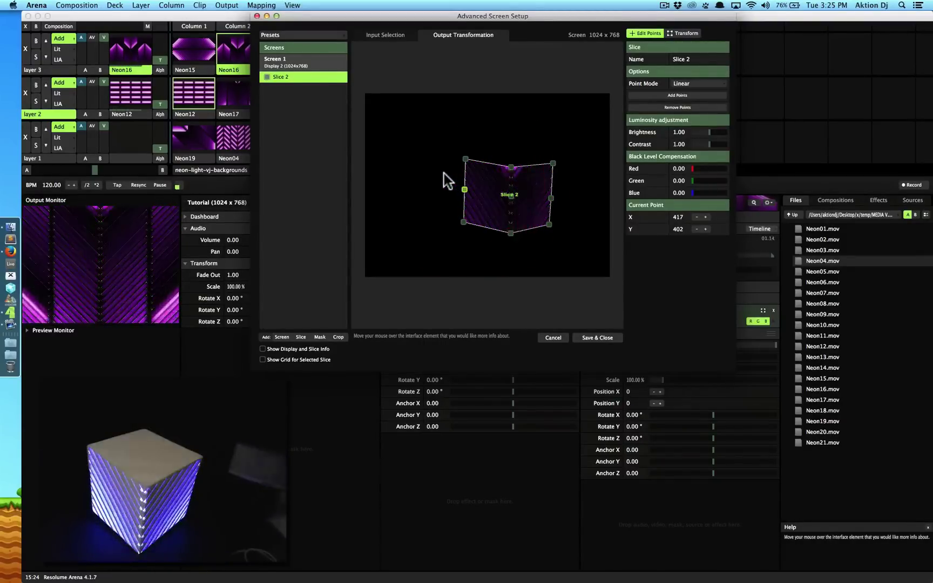
{"action": "left_click", "coordinate": [444, 173]}
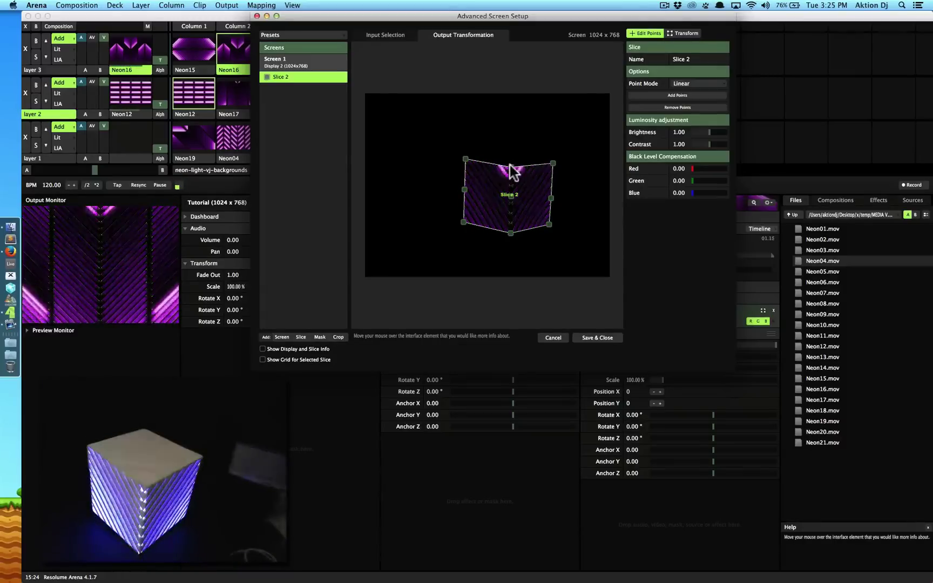
{"action": "mouse_move", "coordinate": [510, 165]}
{"action": "left_mouse_down"}
{"action": "mouse_move", "coordinate": [510, 141]}
{"action": "mouse_move", "coordinate": [523, 154]}
{"action": "mouse_move", "coordinate": [501, 152]}
{"action": "mouse_move", "coordinate": [512, 166]}
{"action": "left_mouse_up"}
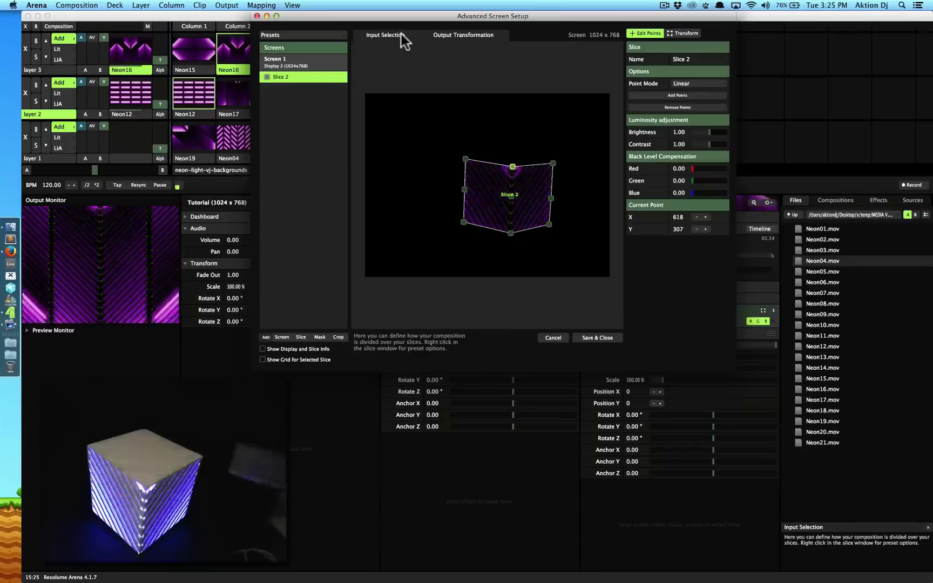
Save Slice 2's adjusted output shape and close the Advanced Screen Setup.
{"action": "left_click", "coordinate": [451, 35]}
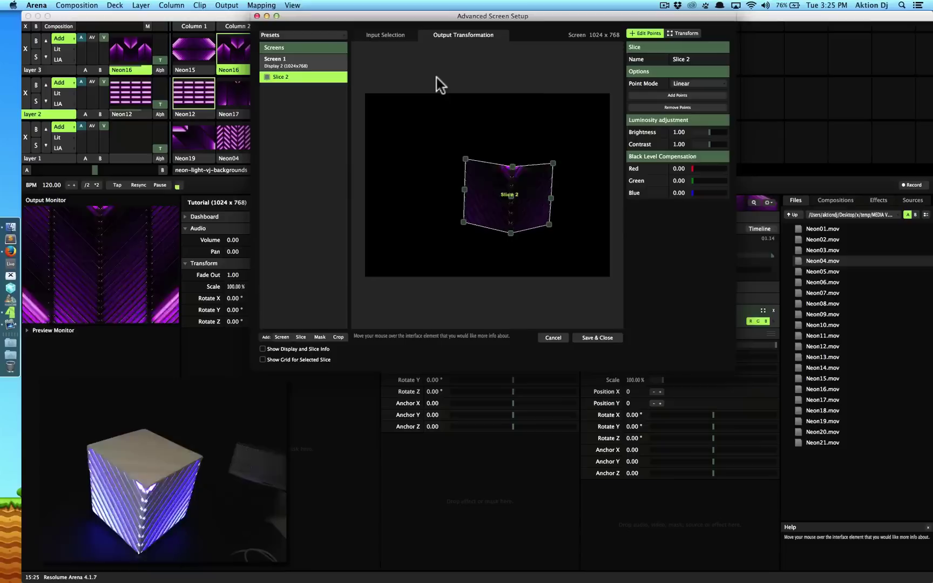
{"action": "left_click", "coordinate": [651, 96]}
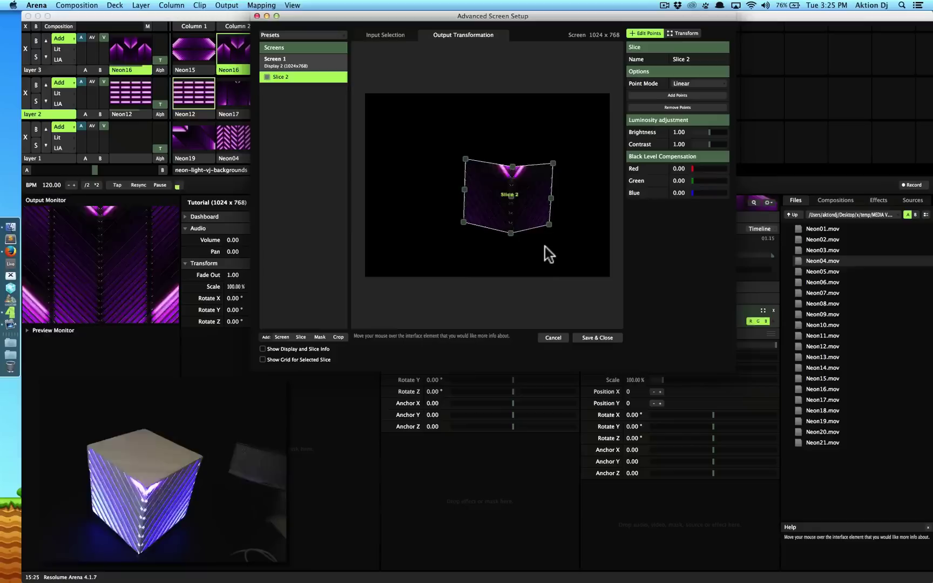
{"action": "left_click", "coordinate": [600, 337]}
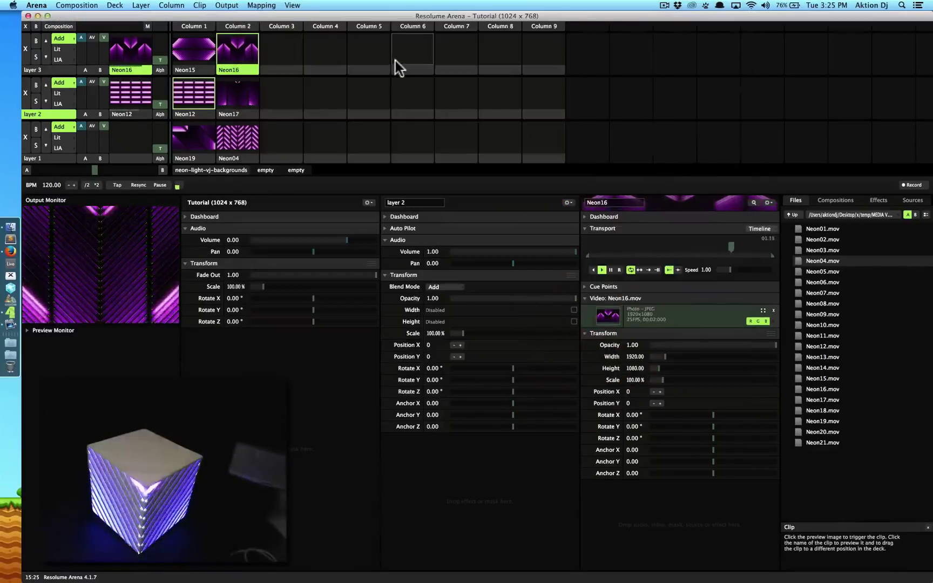
Reopen the Advanced Screen Setup, try removing Slice 2's extra output points, and close the setup without saving.
{"action": "left_click", "coordinate": [265, 7]}
{"action": "left_click", "coordinate": [247, 97]}
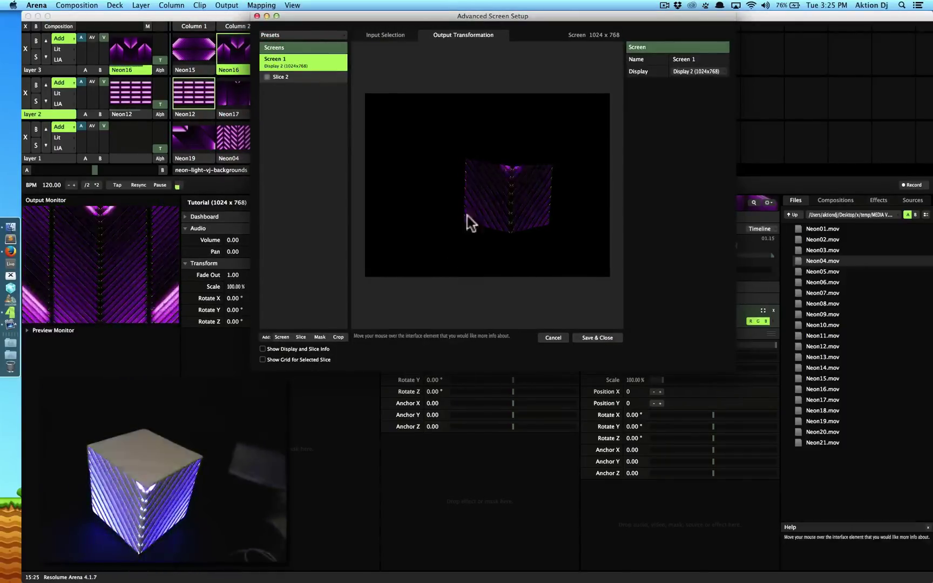
{"action": "left_click", "coordinate": [480, 196]}
{"action": "left_click", "coordinate": [676, 107]}
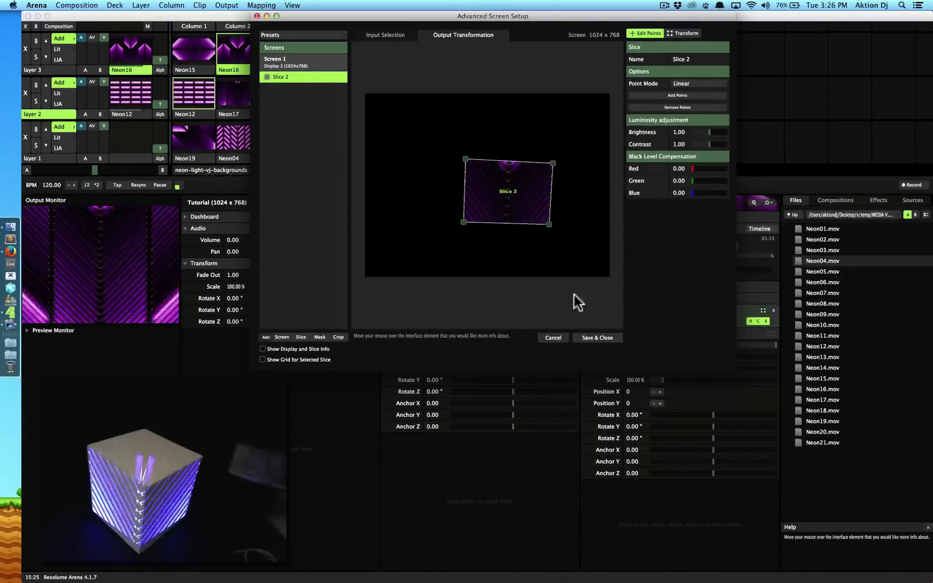
{"action": "left_click", "coordinate": [218, 16]}
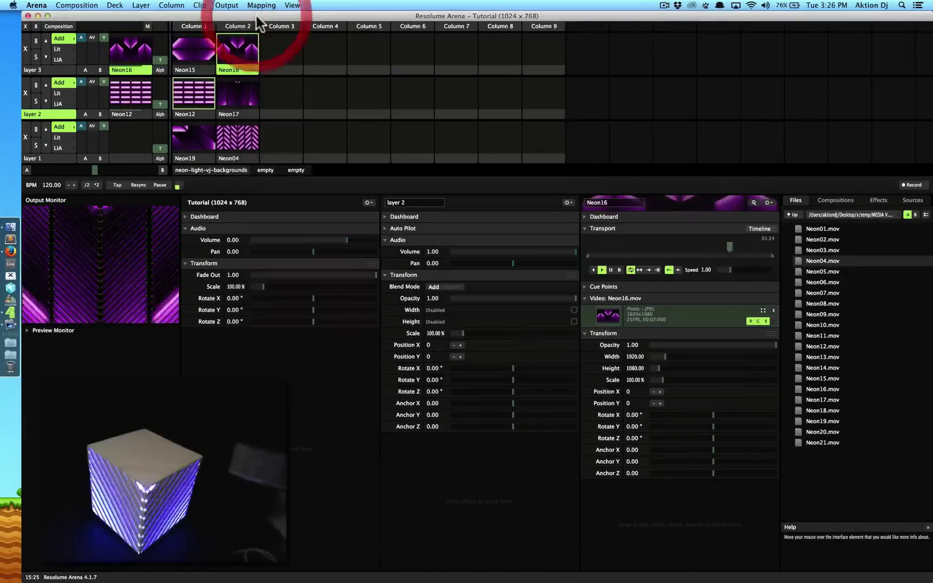
Reopen the Advanced Screen Setup and switch Slice 2's output from point editing to transform mode.
{"action": "left_click", "coordinate": [249, 6]}
{"action": "mouse_move", "coordinate": [232, 7]}
{"action": "left_click", "coordinate": [252, 99]}
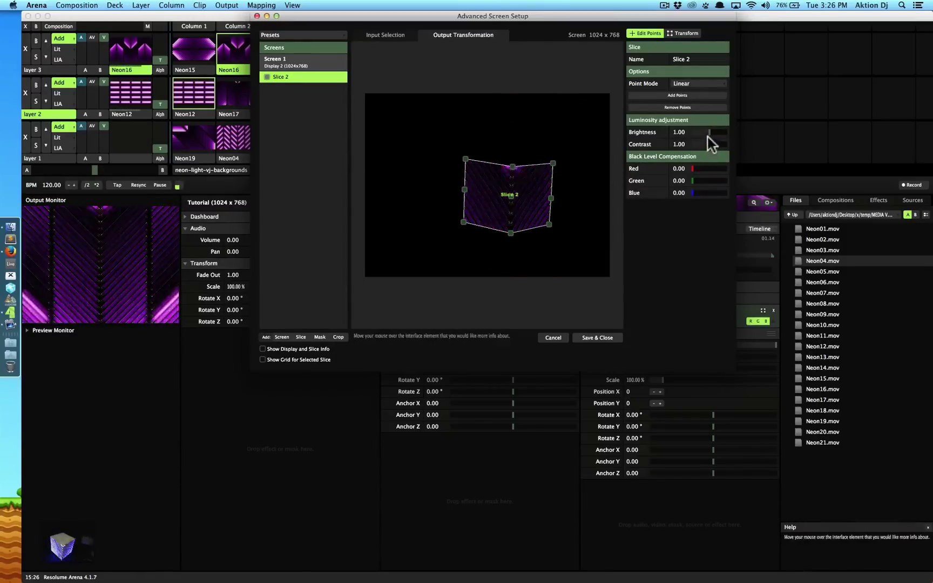
{"action": "left_click", "coordinate": [682, 33]}
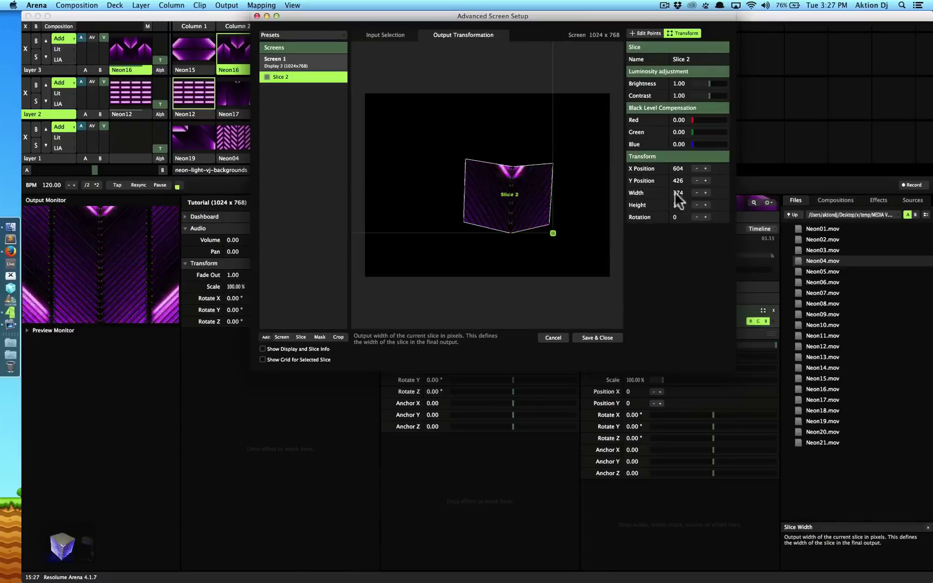
Narrow Slice 2's whole output shape to a width of about 333 and move it to about X 540, Y 387.
{"action": "mouse_move", "coordinate": [546, 183]}
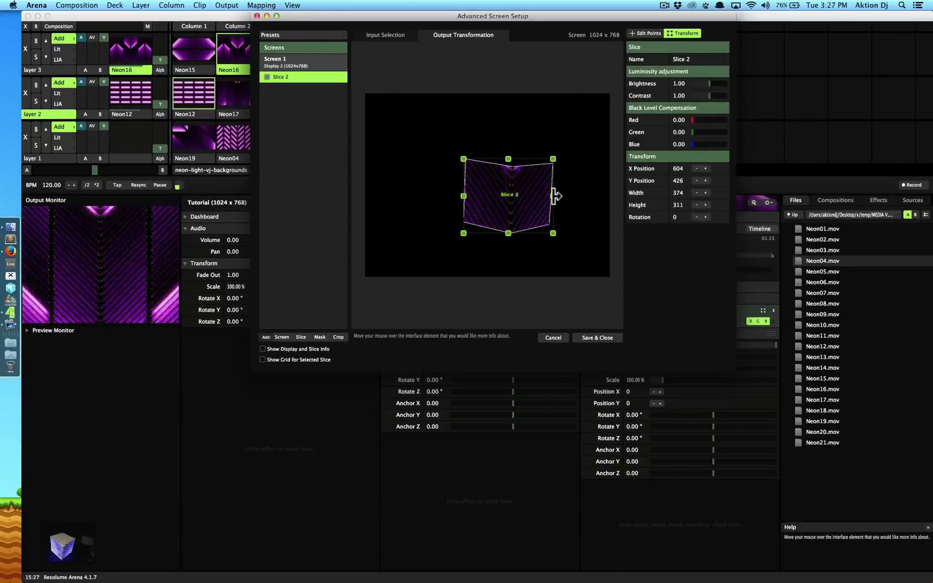
{"action": "left_click_drag", "start_coordinate": [555, 196], "coordinate": [519, 168]}
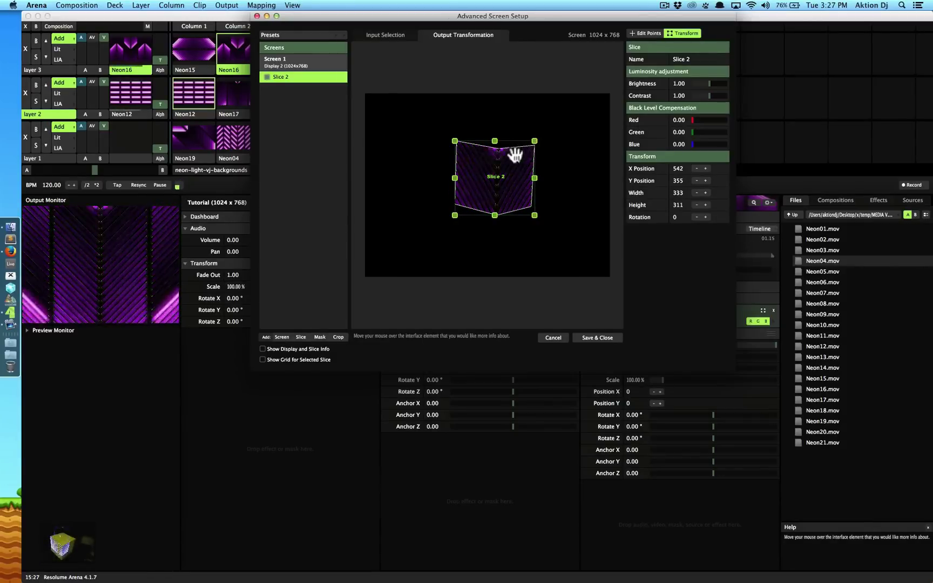
{"action": "left_click_drag", "start_coordinate": [515, 155], "coordinate": [513, 163]}
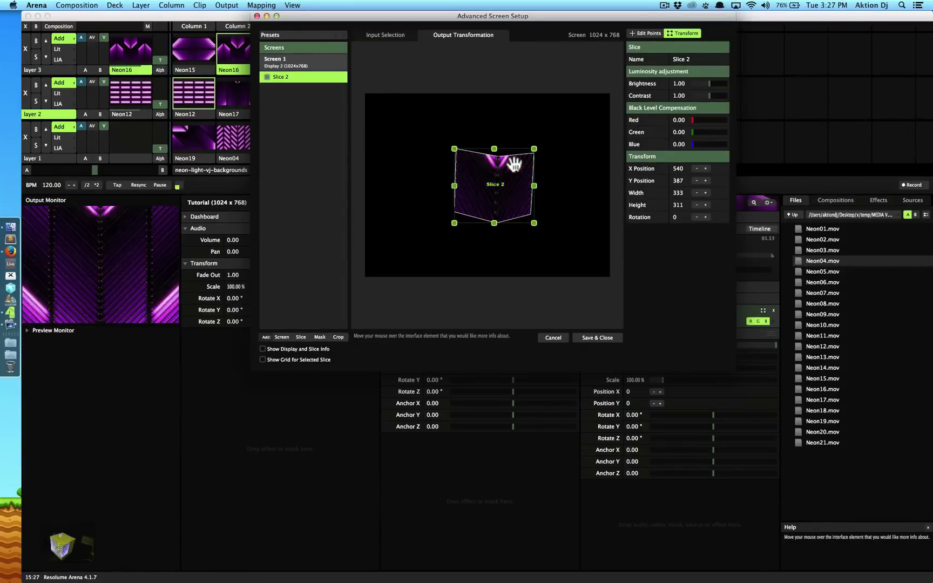
{"action": "left_click", "coordinate": [514, 163]}
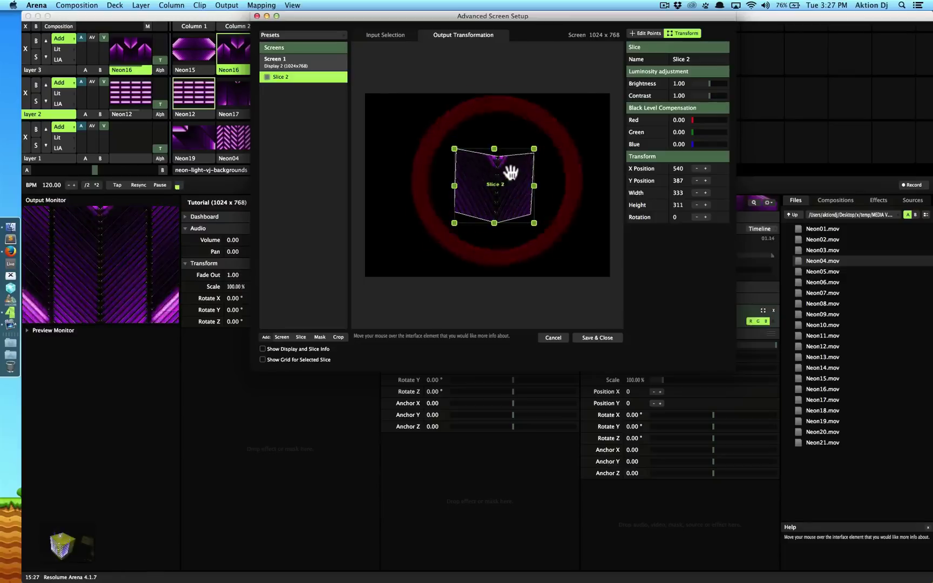
Rotate Slice 2's whole output shape clockwise to a rotation of 46 in transform mode.
{"action": "left_click", "coordinate": [706, 217]}
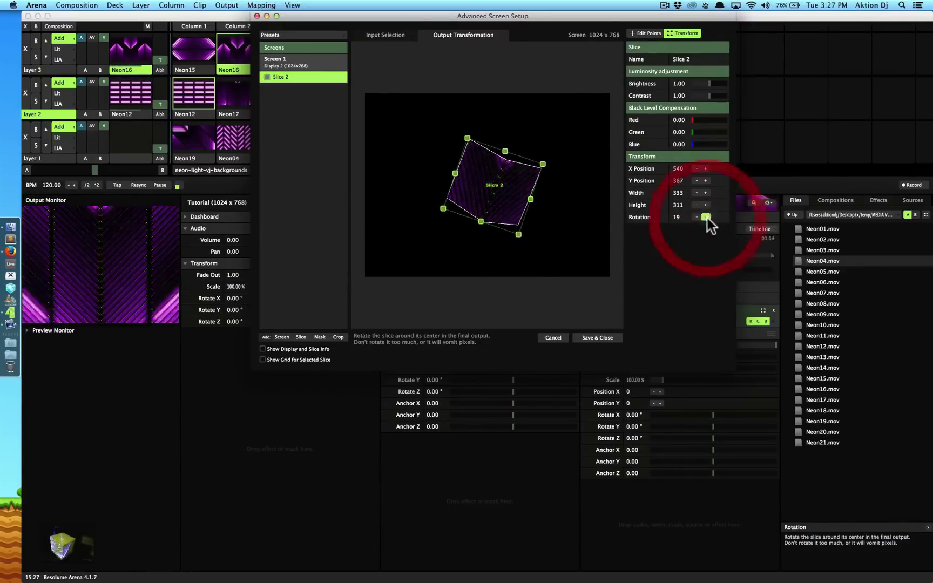
{"action": "left_click", "coordinate": [707, 218]}
{"action": "left_click", "coordinate": [707, 218]}
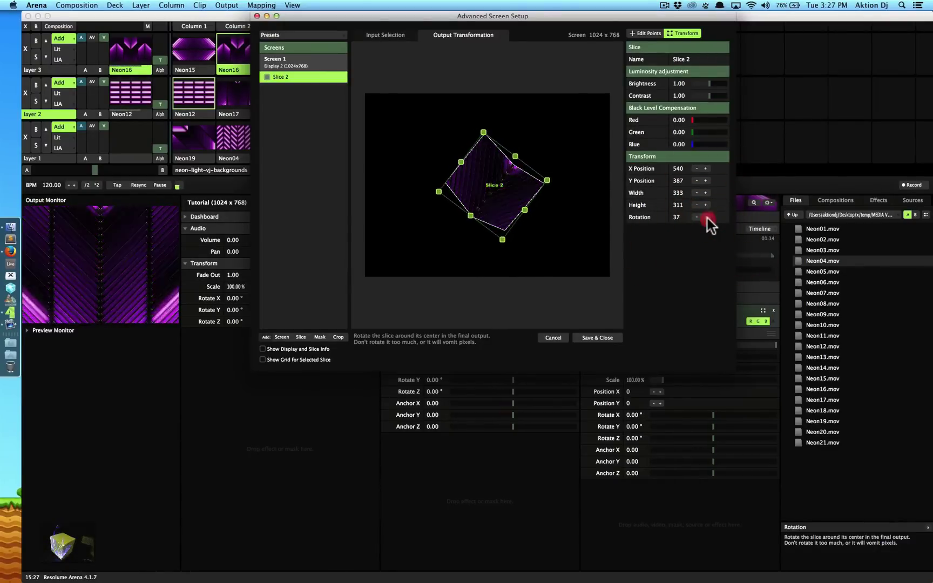
{"action": "left_click", "coordinate": [707, 218]}
{"action": "left_click", "coordinate": [707, 218]}
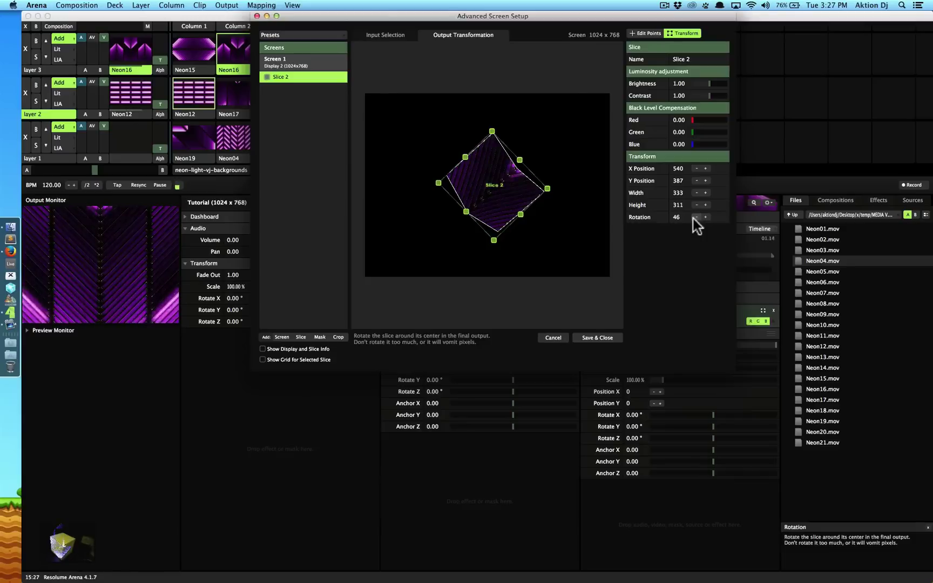
Reset Slice 2's output rotation to 0.
{"action": "left_click", "coordinate": [675, 216]}
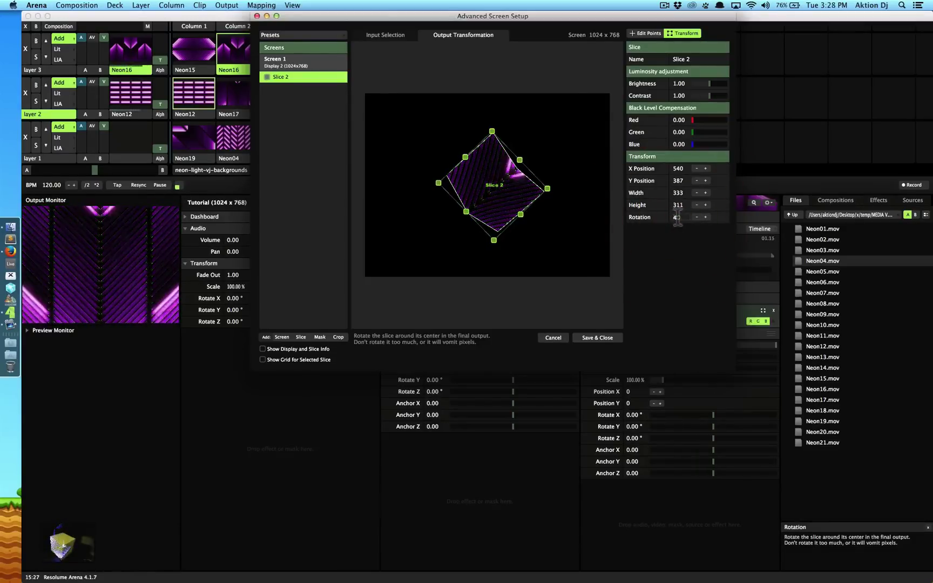
{"action": "left_click_drag", "start_coordinate": [678, 217], "coordinate": [684, 218]}
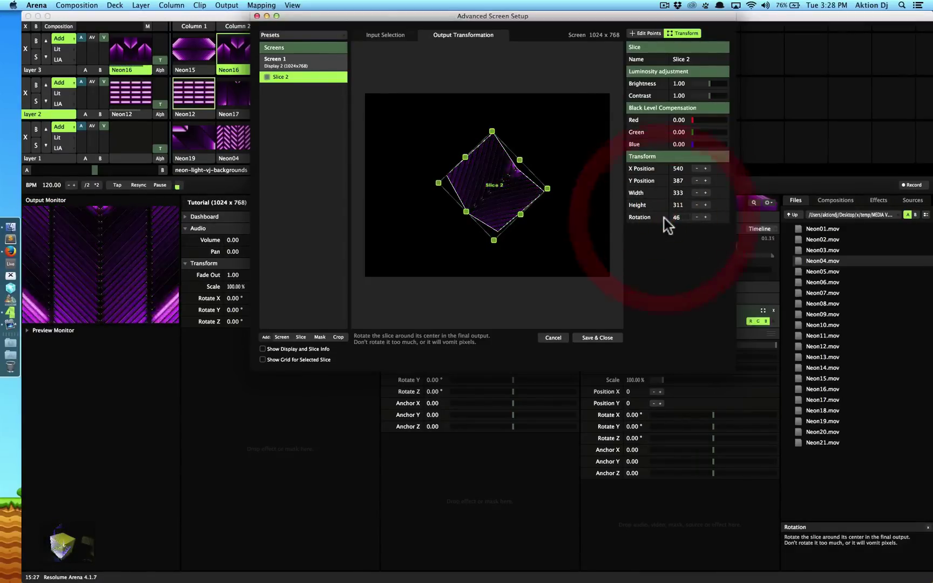
{"action": "type", "text": "0"}
{"action": "key", "text": "Return"}
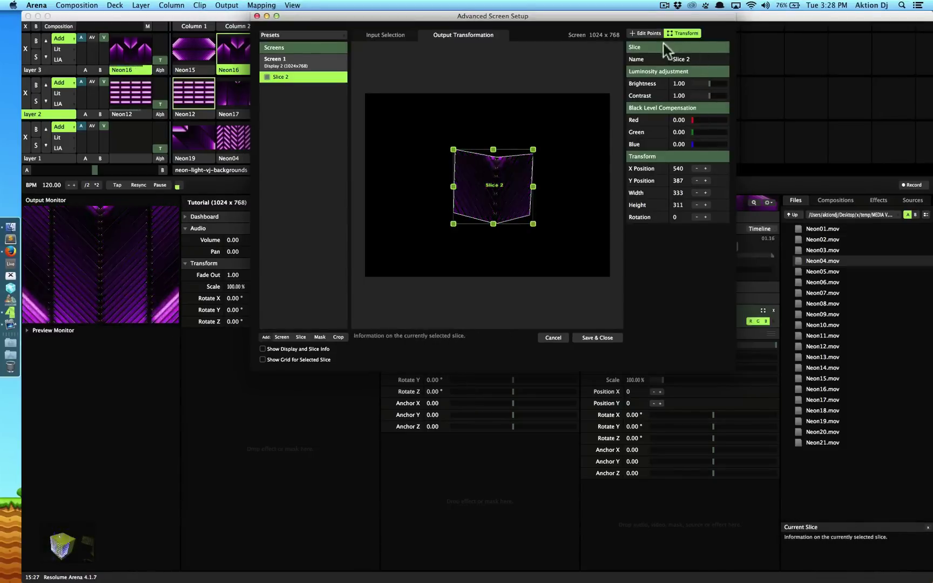
Try Slice 2's brightness at 1.50, and restore it to 1.00 in point editing mode.
{"action": "left_click_drag", "start_coordinate": [715, 83], "coordinate": [735, 84]}
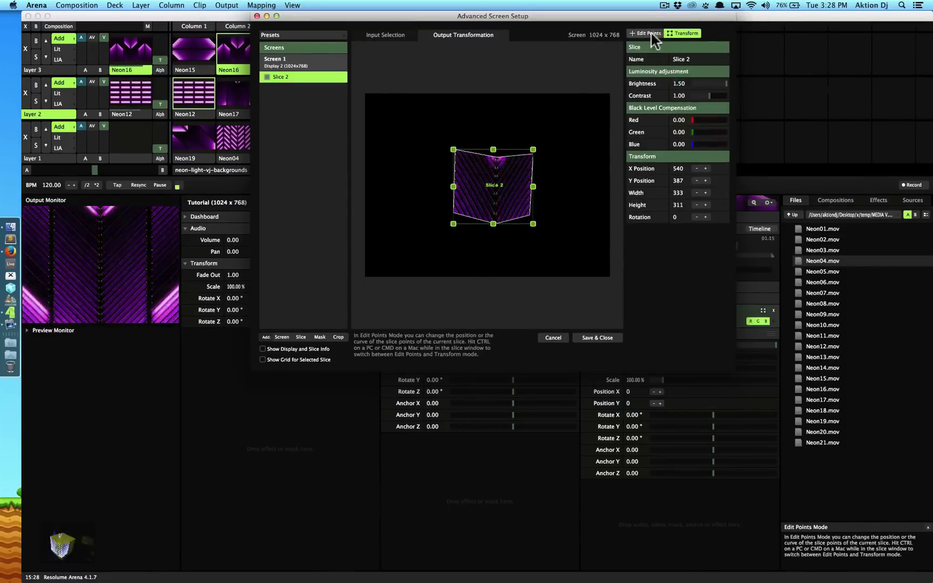
{"action": "left_click", "coordinate": [650, 32]}
{"action": "left_click_drag", "start_coordinate": [712, 132], "coordinate": [708, 135]}
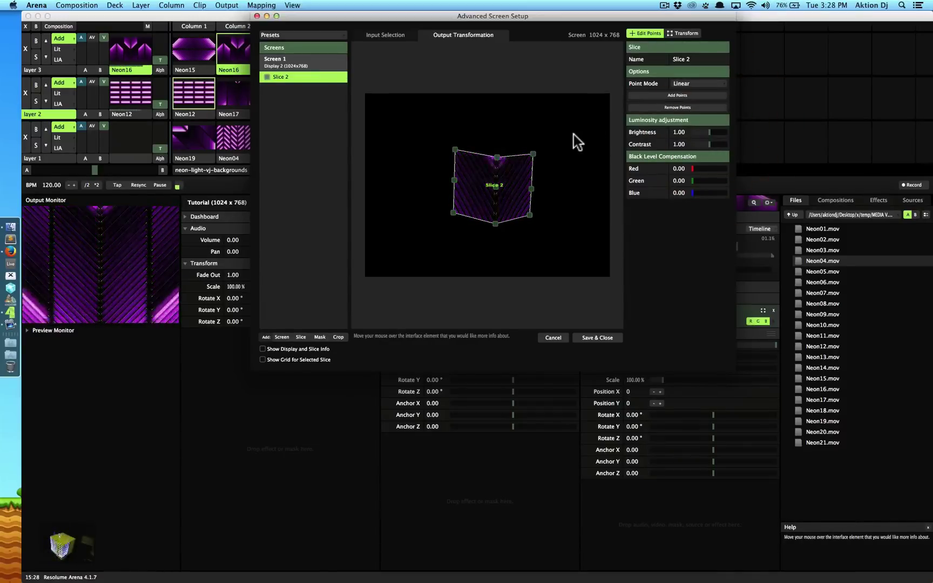
Close the Advanced Screen Setup without saving, and reopen it with Slice 2 selected in the output transformation.
{"action": "left_click", "coordinate": [257, 16]}
{"action": "left_click", "coordinate": [226, 5]}
{"action": "left_click", "coordinate": [246, 95]}
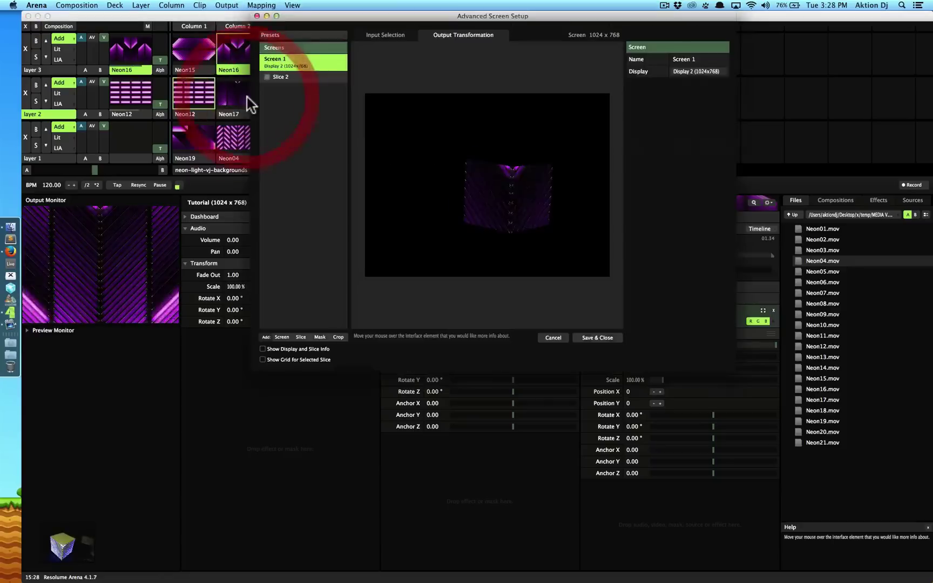
{"action": "left_click", "coordinate": [539, 221]}
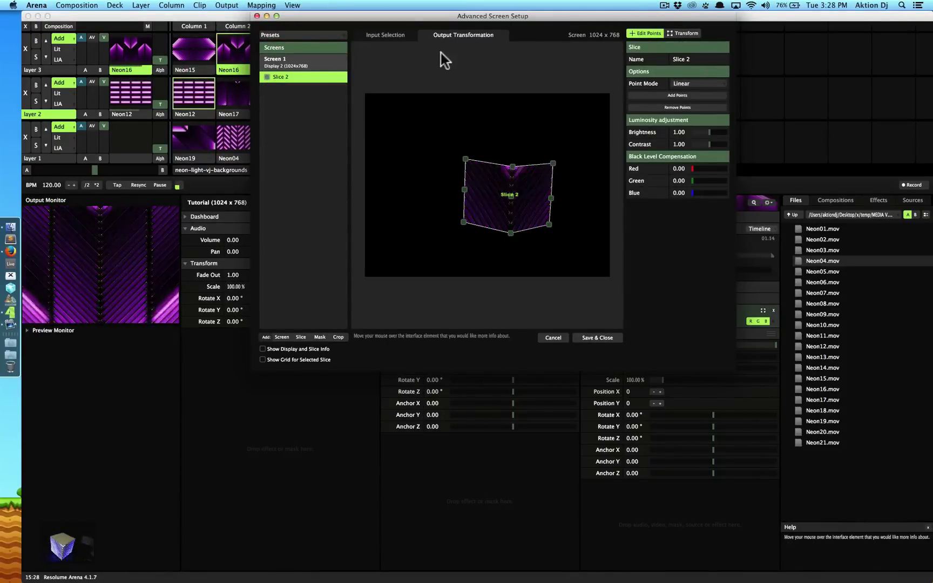
Compare Slice 2's input selection with its output transformation.
{"action": "left_click", "coordinate": [388, 33]}
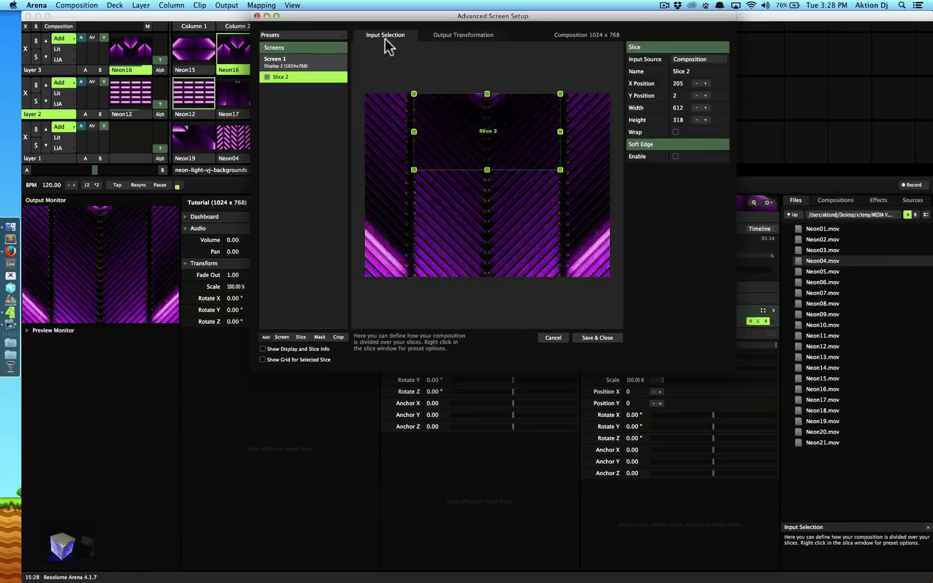
{"action": "left_click", "coordinate": [433, 34]}
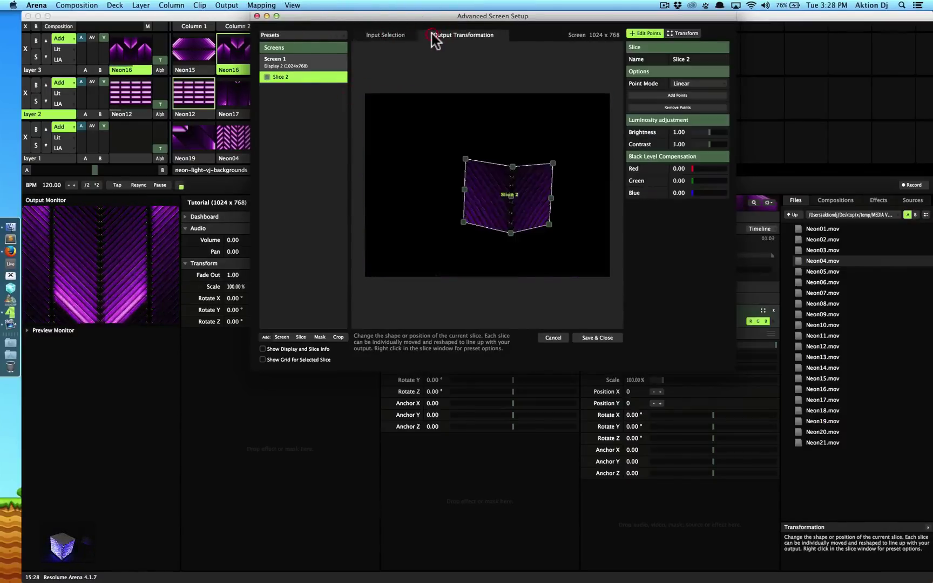
{"action": "left_click", "coordinate": [379, 40]}
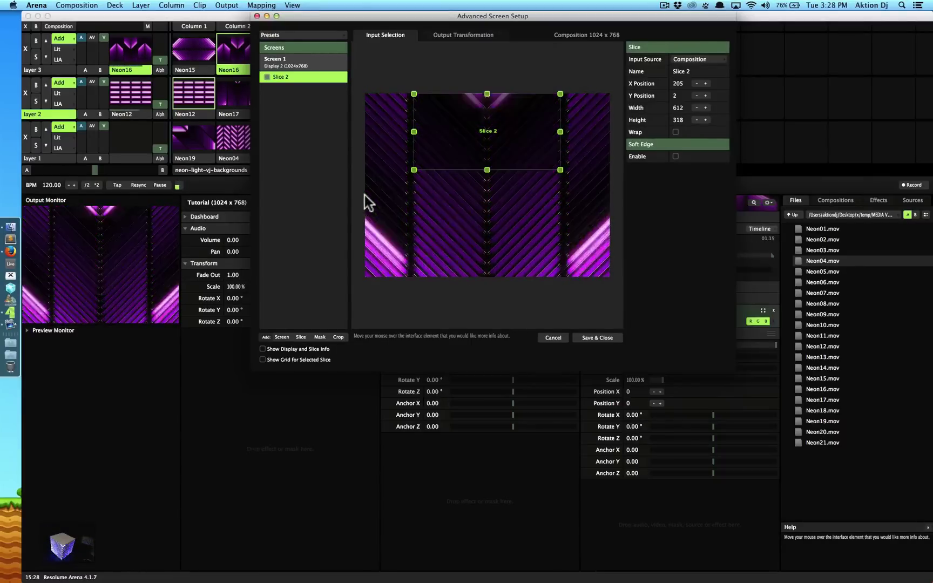
Turn the display and slice info on and off, and do the same with the grid for the selected slice.
{"action": "left_click", "coordinate": [263, 349]}
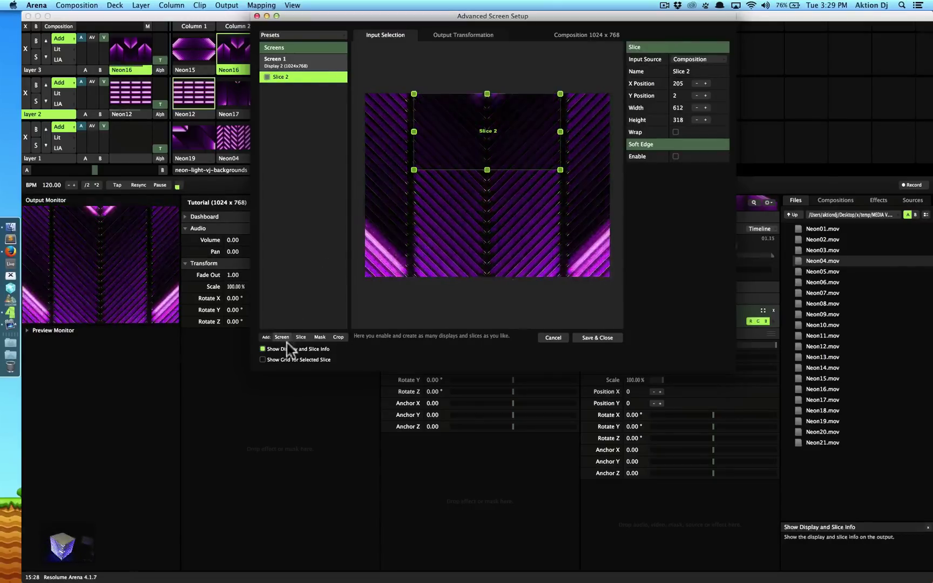
{"action": "left_click", "coordinate": [263, 348]}
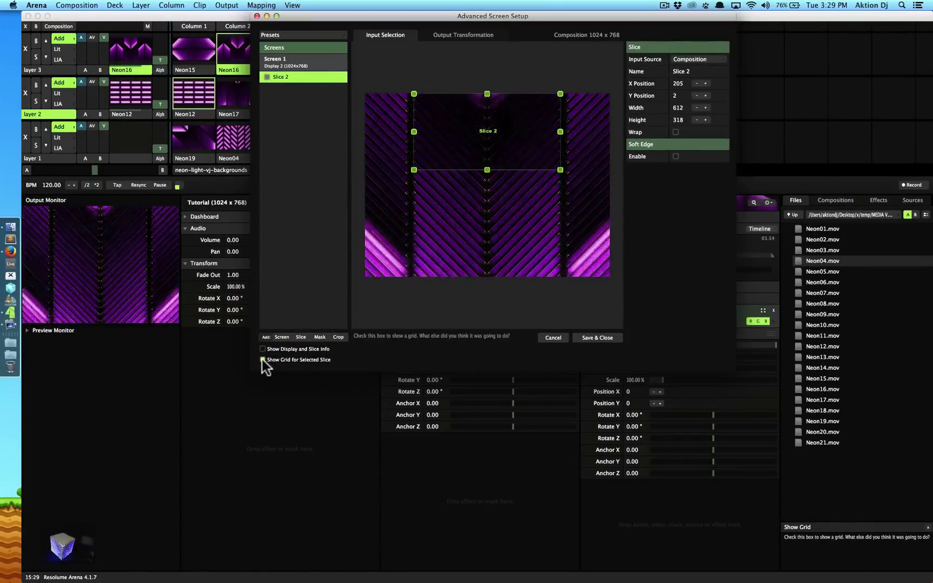
{"action": "left_click", "coordinate": [263, 359]}
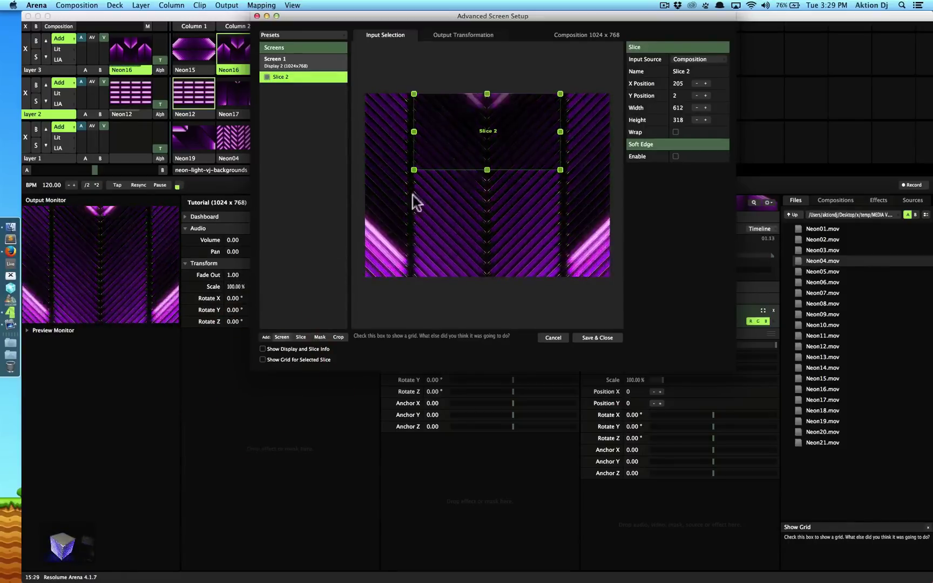
Show the grid on Slice 2's output transformation and move its middle right-edge point to X 778, Y 423.
{"action": "left_click", "coordinate": [454, 37]}
{"action": "left_click", "coordinate": [262, 360]}
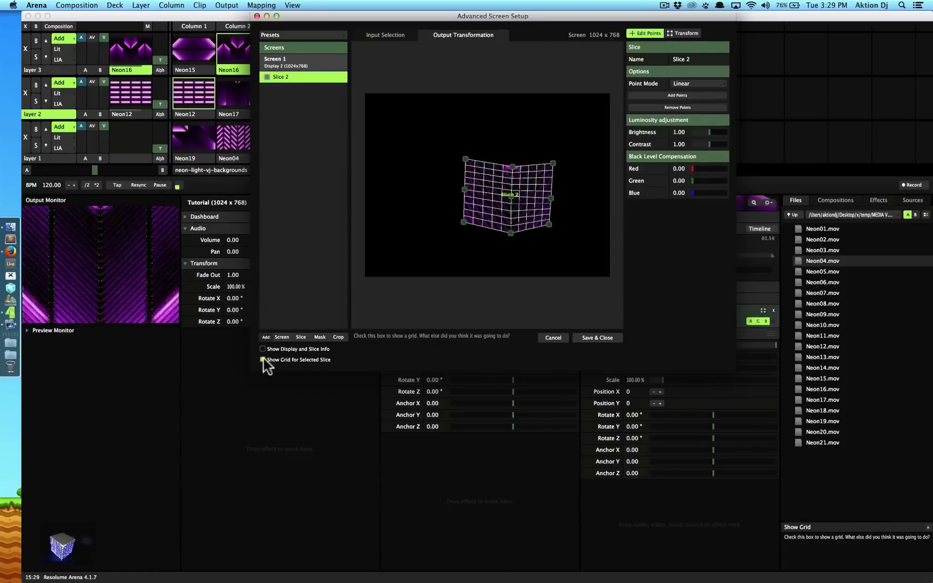
{"action": "left_click", "coordinate": [550, 198]}
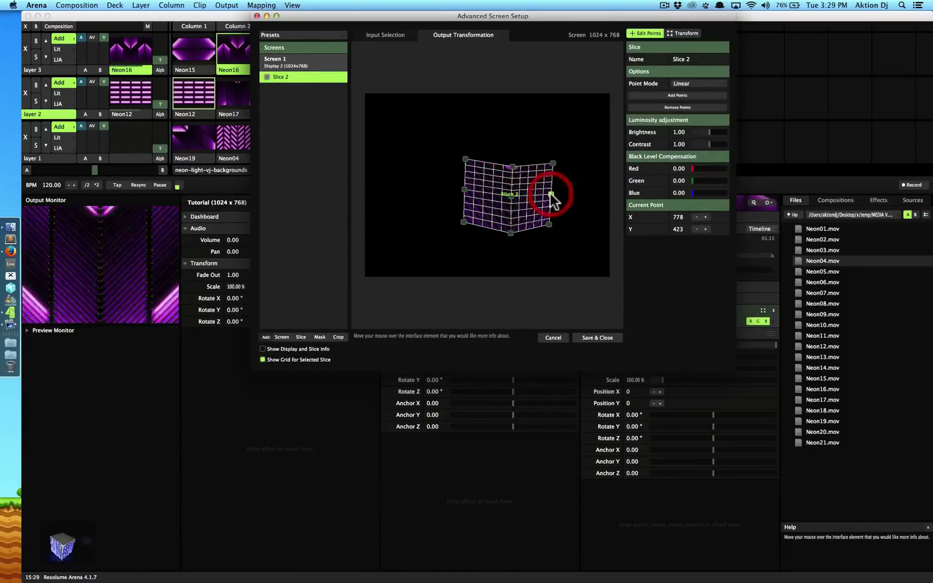
Clear the display info and grid overlays, and save and close the Advanced Screen Setup.
{"action": "left_click", "coordinate": [263, 349]}
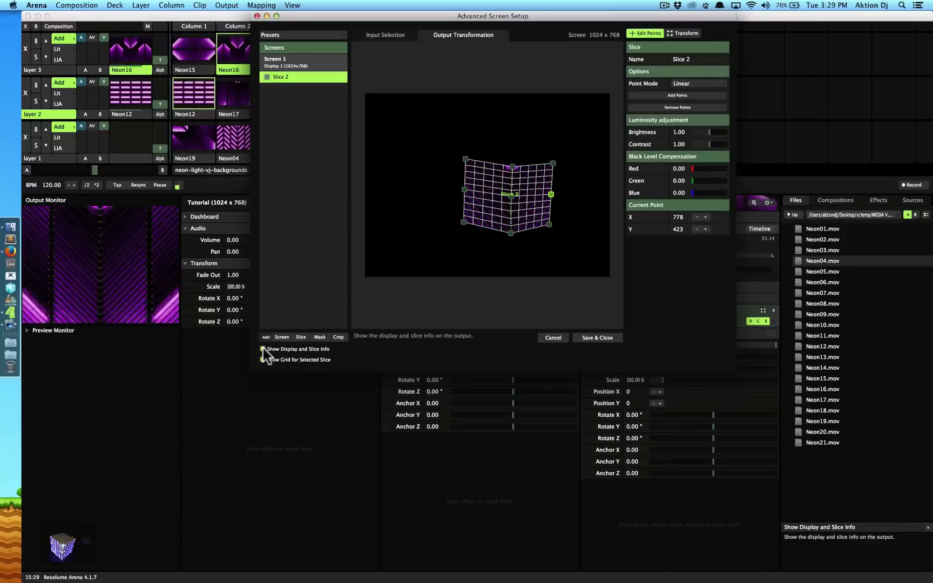
{"action": "left_click", "coordinate": [262, 349]}
{"action": "left_click", "coordinate": [263, 360]}
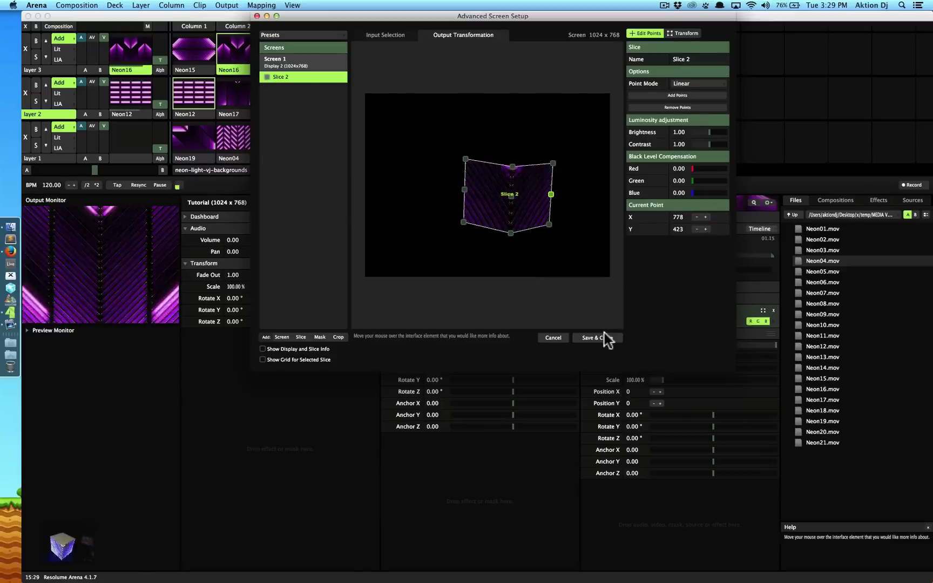
{"action": "left_click", "coordinate": [591, 337]}
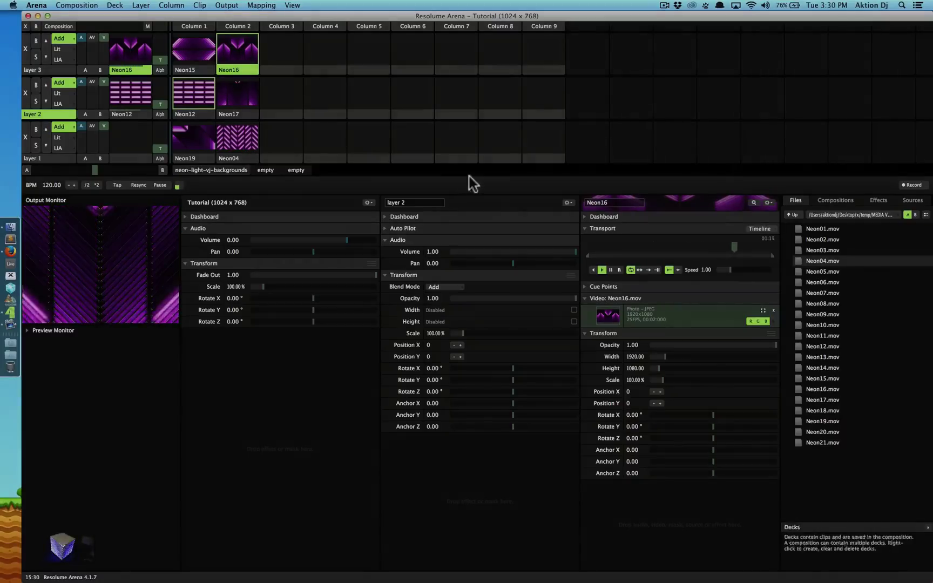
{"action": "left_click", "coordinate": [665, 5]}
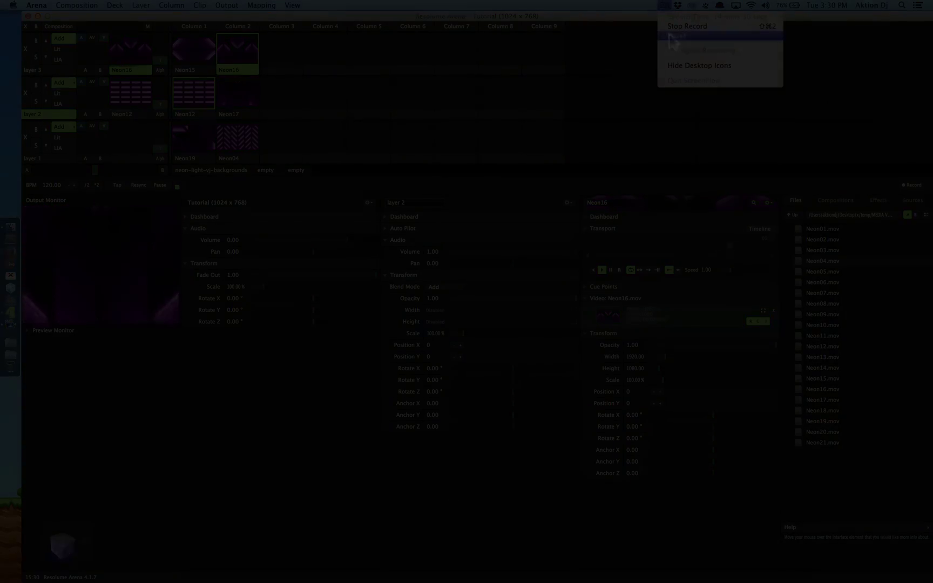